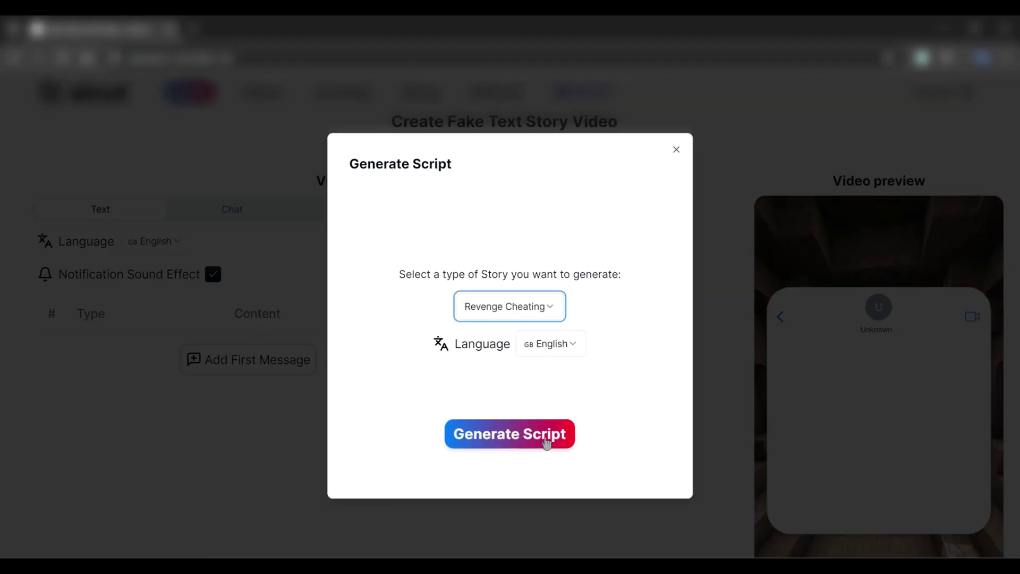
# Generate the English Revenge Cheating chat script and load it into the message list.
pyautogui.click(547, 441)
pyautogui.scroll(-5, 617, 396)
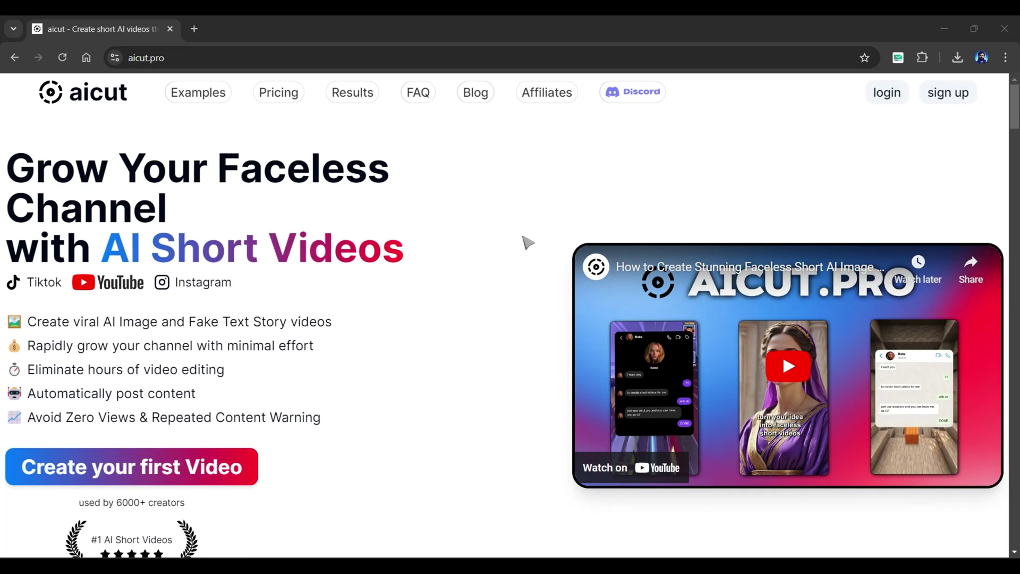
# Create a new aicut account using the saved autofill sign-up details.
pyautogui.scroll(-15, 528, 243)
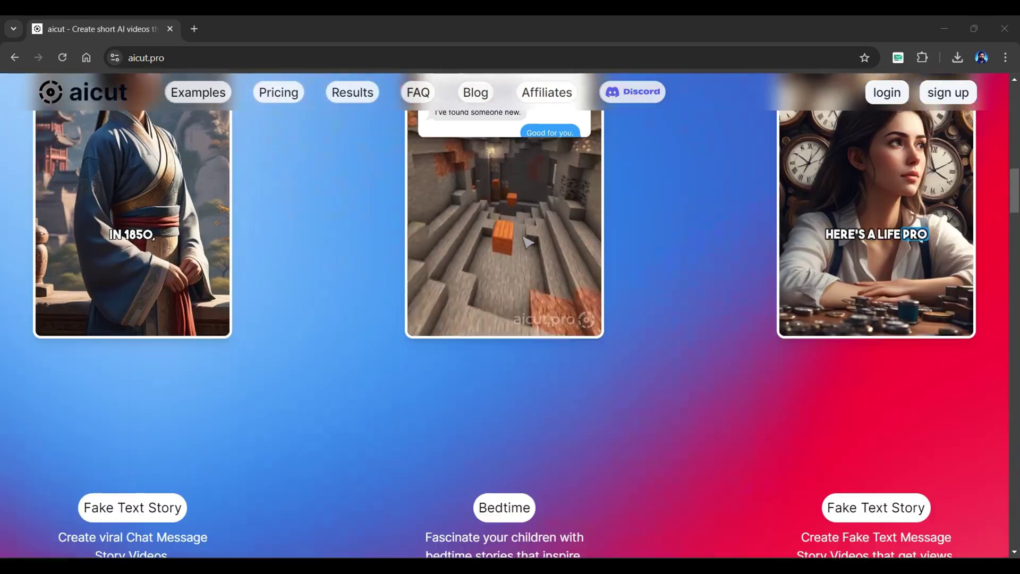
pyautogui.scroll(-10, 528, 243)
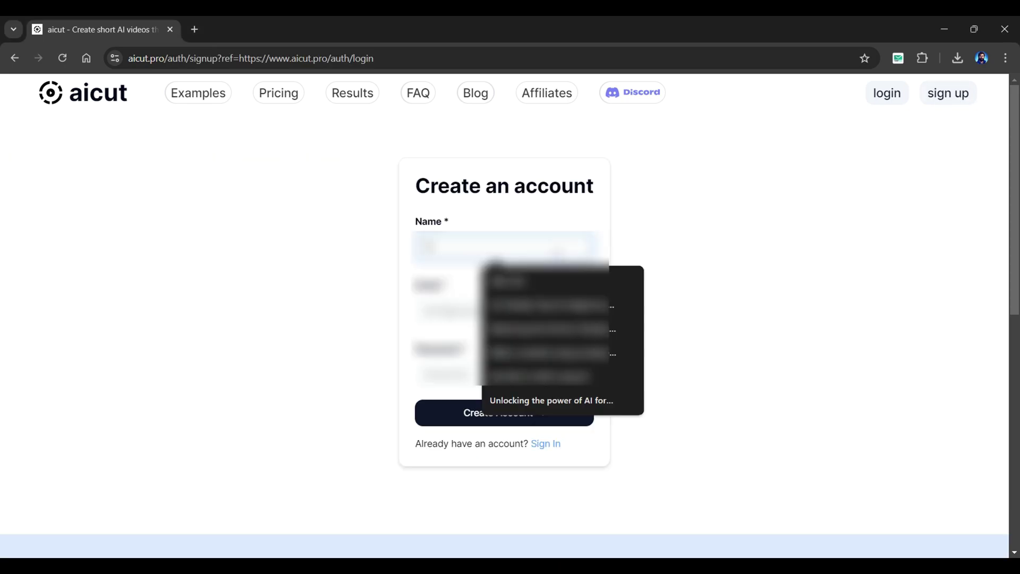
pyautogui.click(547, 285)
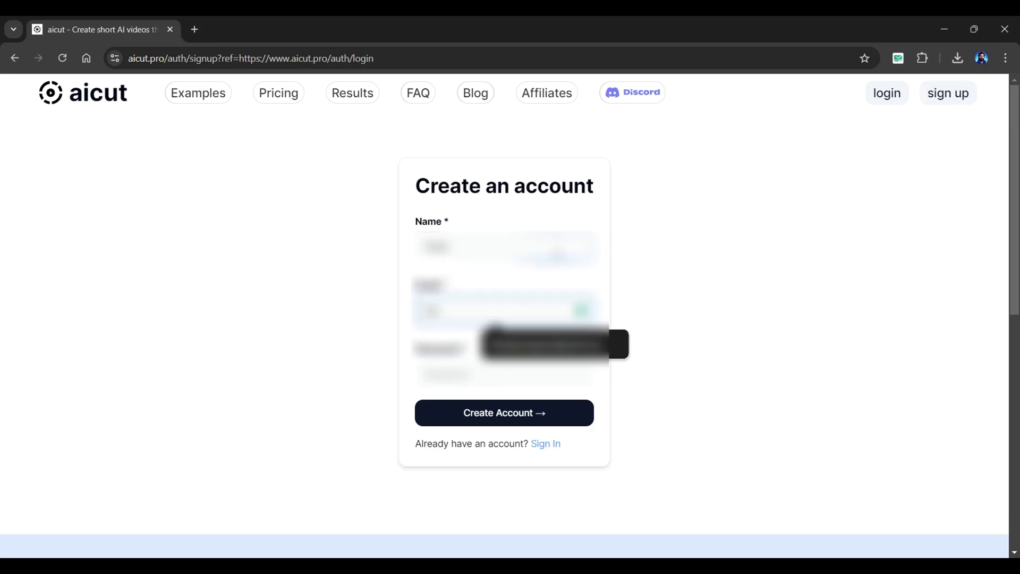
pyautogui.click(553, 343)
pyautogui.click(499, 420)
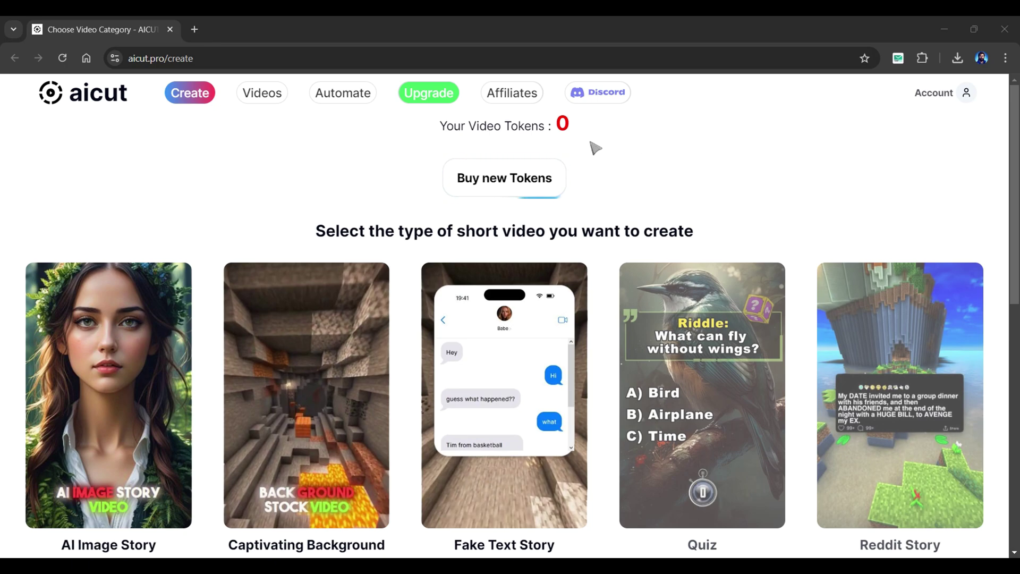
# Join the aicut Discord server and open the -free-video-token channel's topic details.
pyautogui.click(599, 101)
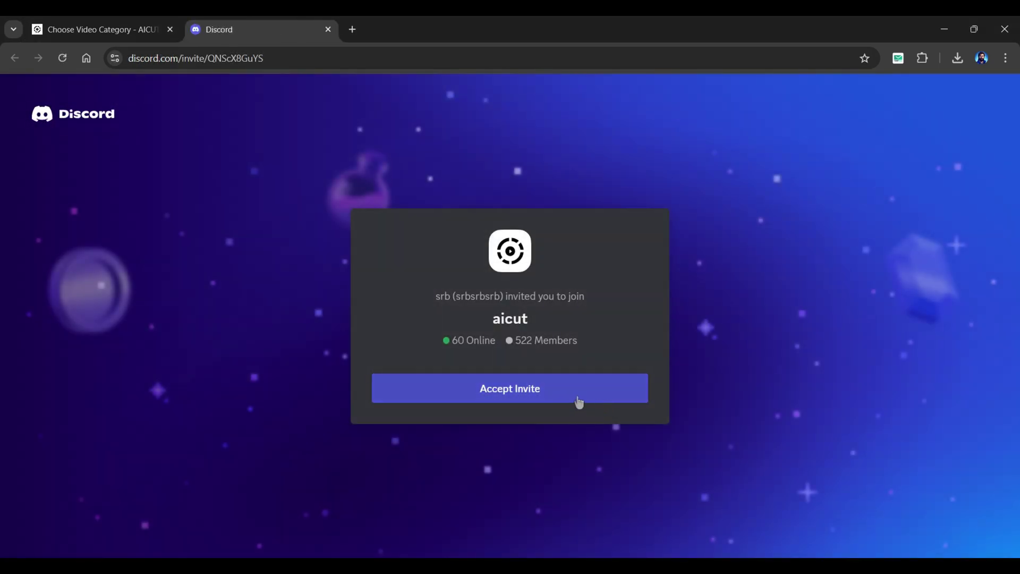
pyautogui.click(579, 402)
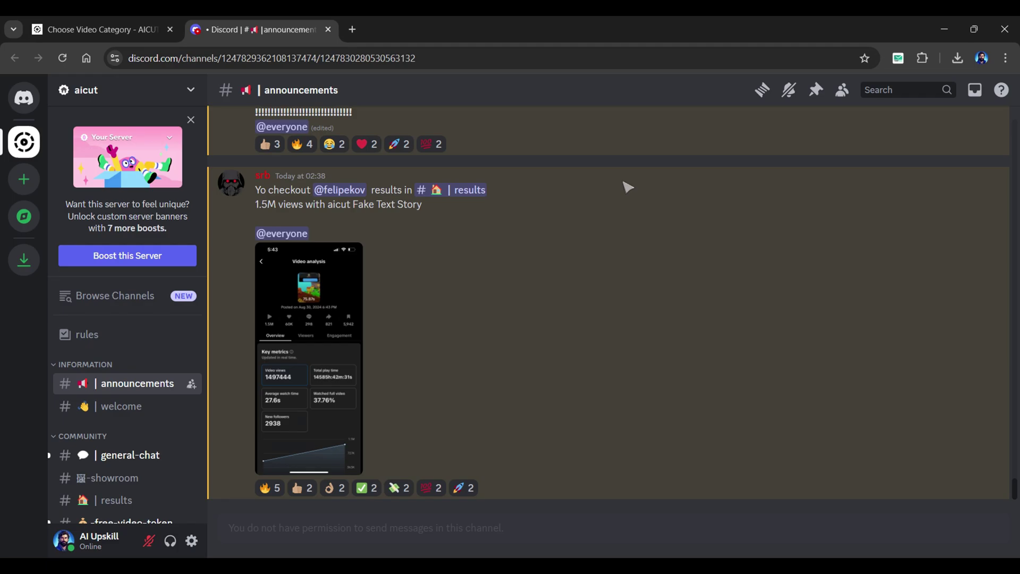
pyautogui.scroll(-2, 122, 460)
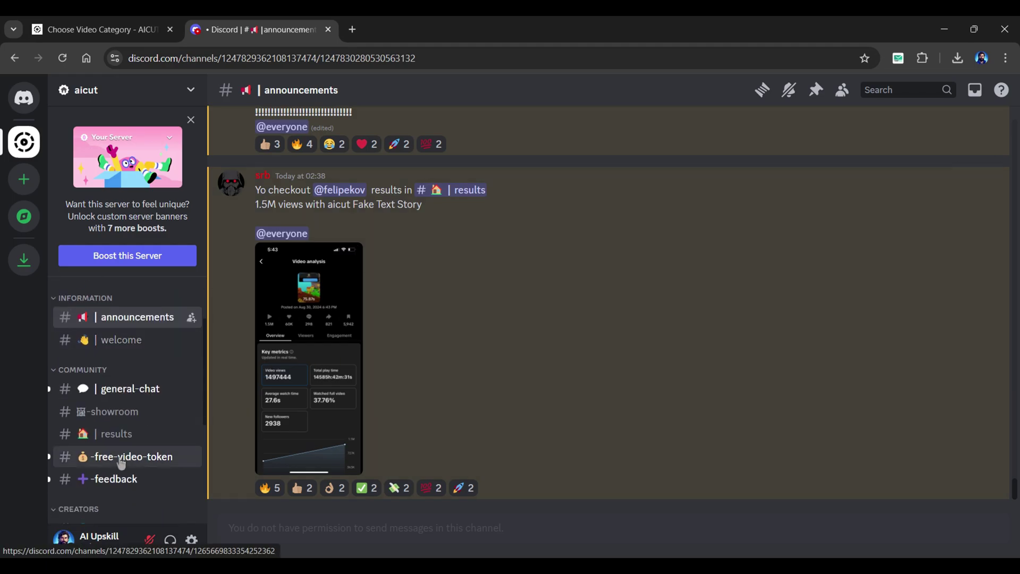
pyautogui.click(121, 460)
pyautogui.click(685, 89)
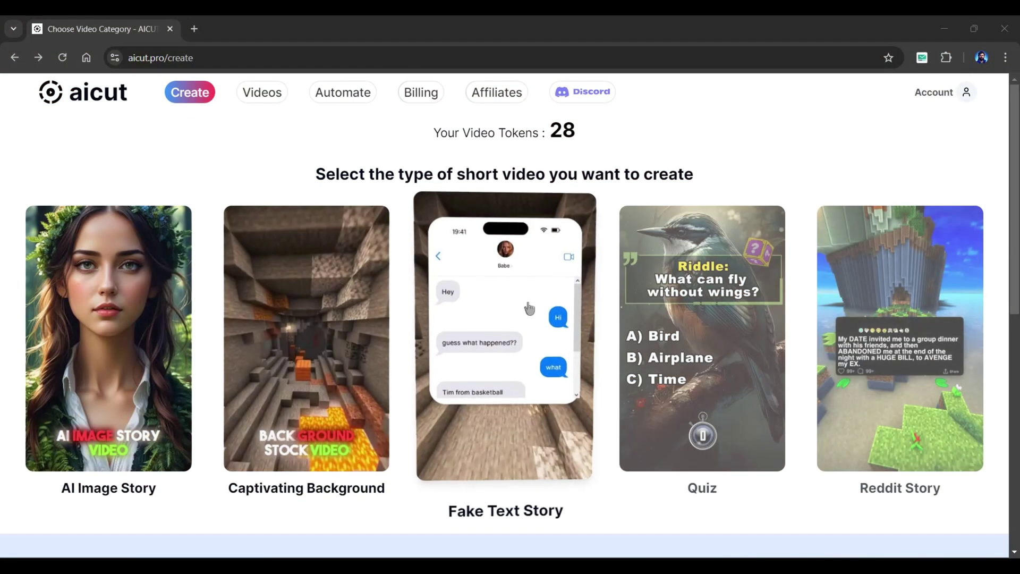
# Start a Fake Text Story video with English kept and no script uploaded.
pyautogui.click(518, 331)
pyautogui.click(157, 242)
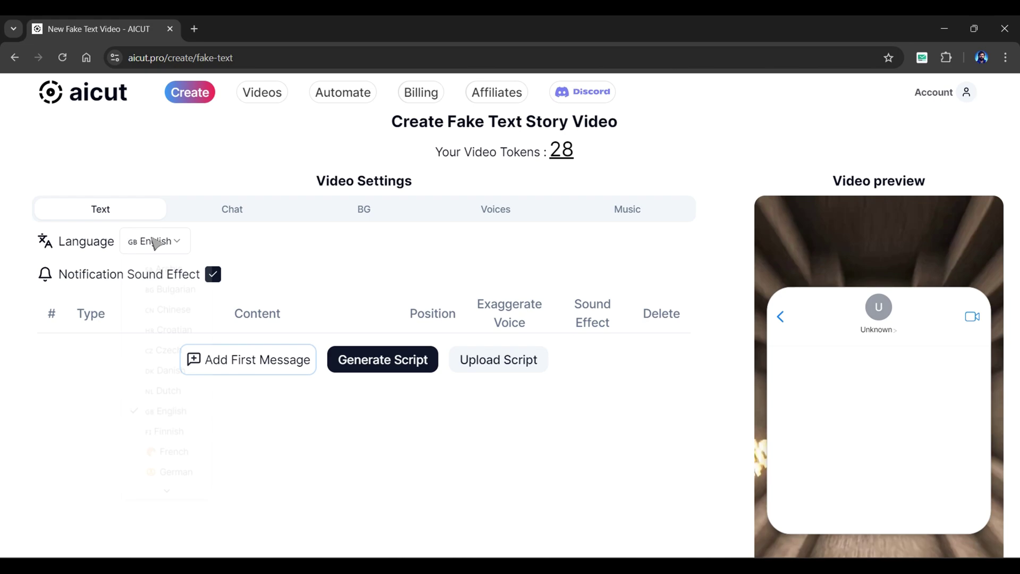
pyautogui.scroll(-1, 205, 295)
pyautogui.scroll(-5, 204, 295)
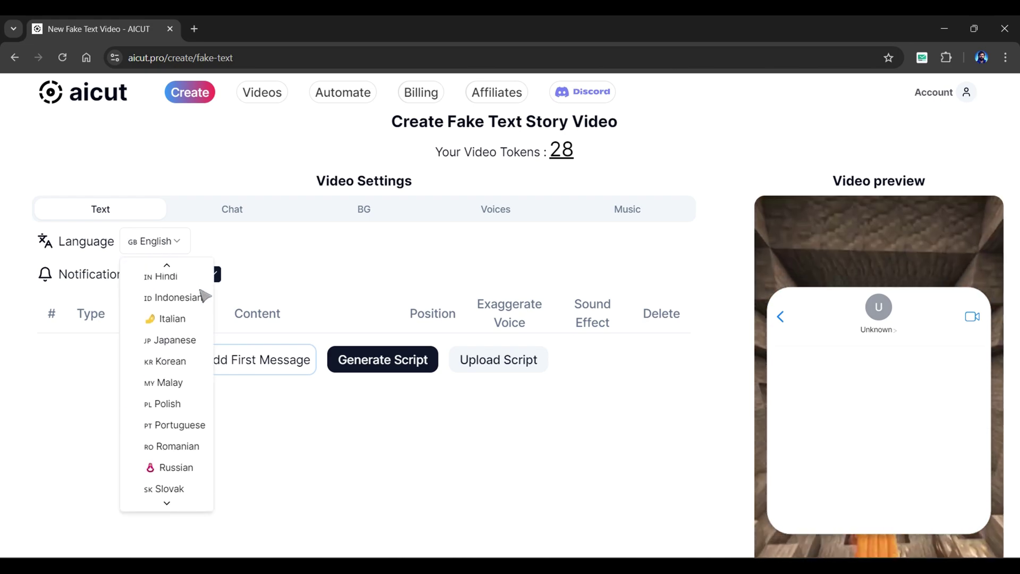
pyautogui.click(215, 282)
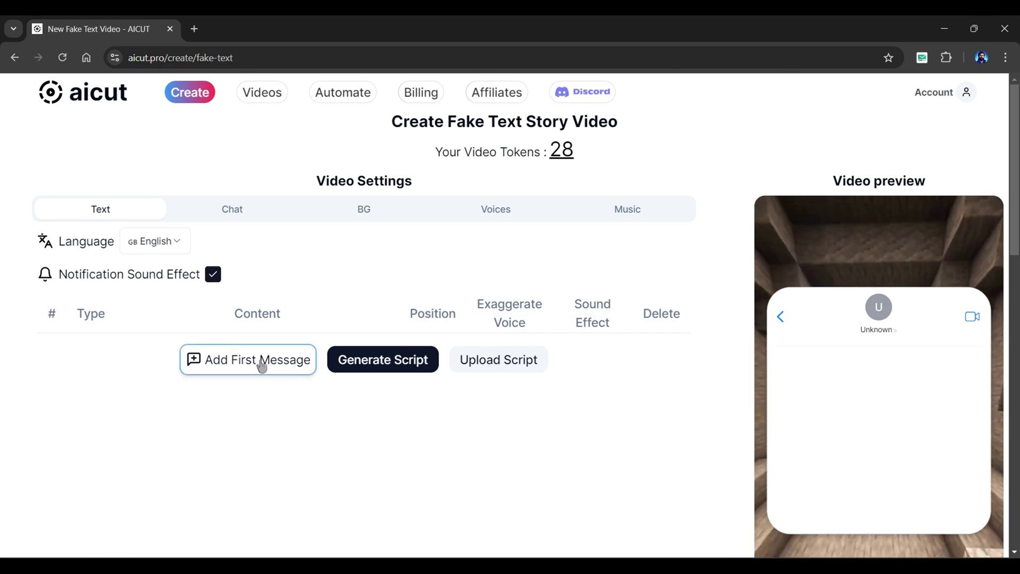
pyautogui.click(509, 368)
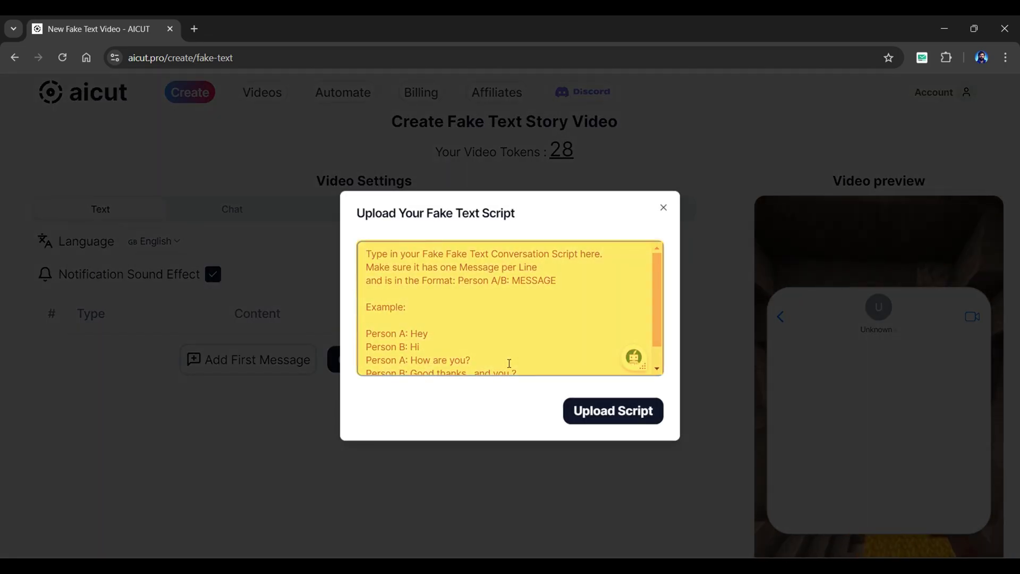
pyautogui.click(664, 208)
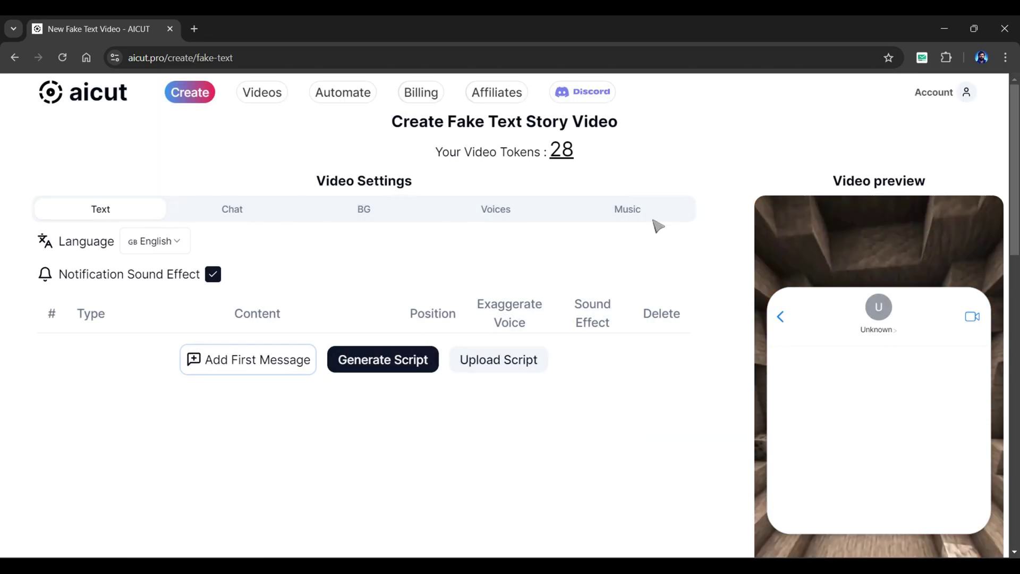
# Generate a Revenge Cheating script via Select Story Type and use its messages.
pyautogui.click(383, 362)
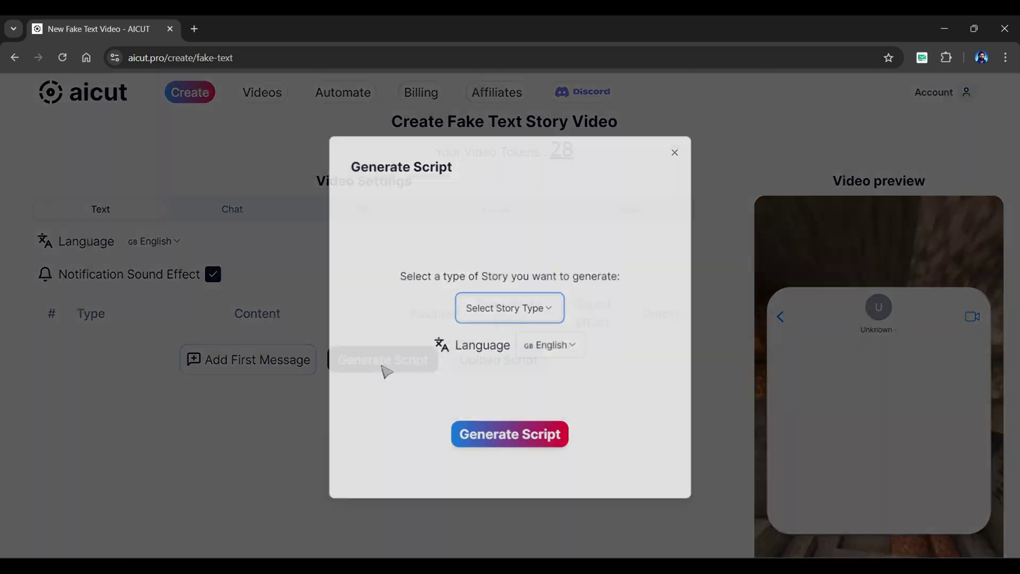
pyautogui.click(541, 317)
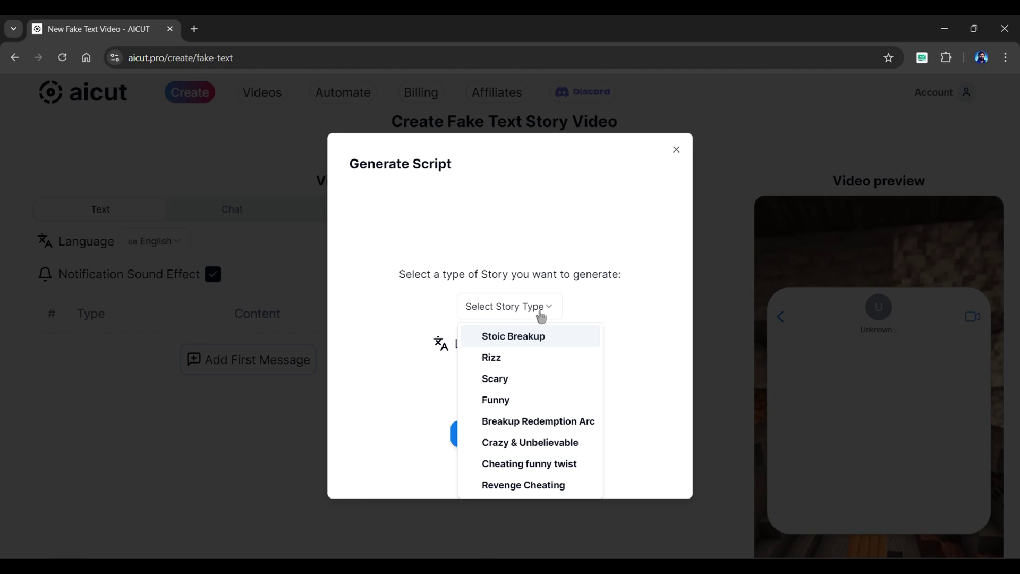
pyautogui.click(525, 485)
pyautogui.click(548, 441)
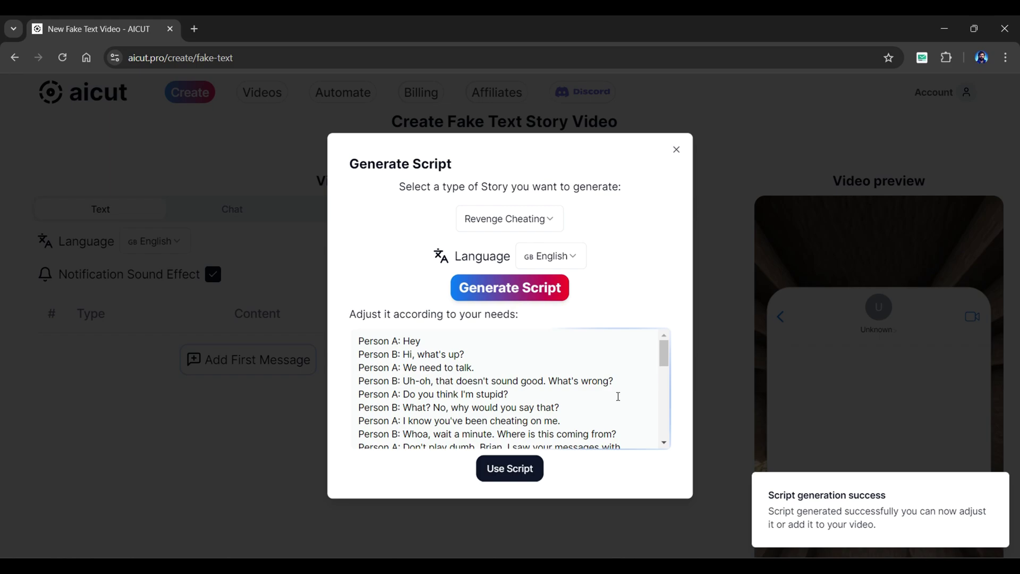
pyautogui.scroll(-8, 619, 396)
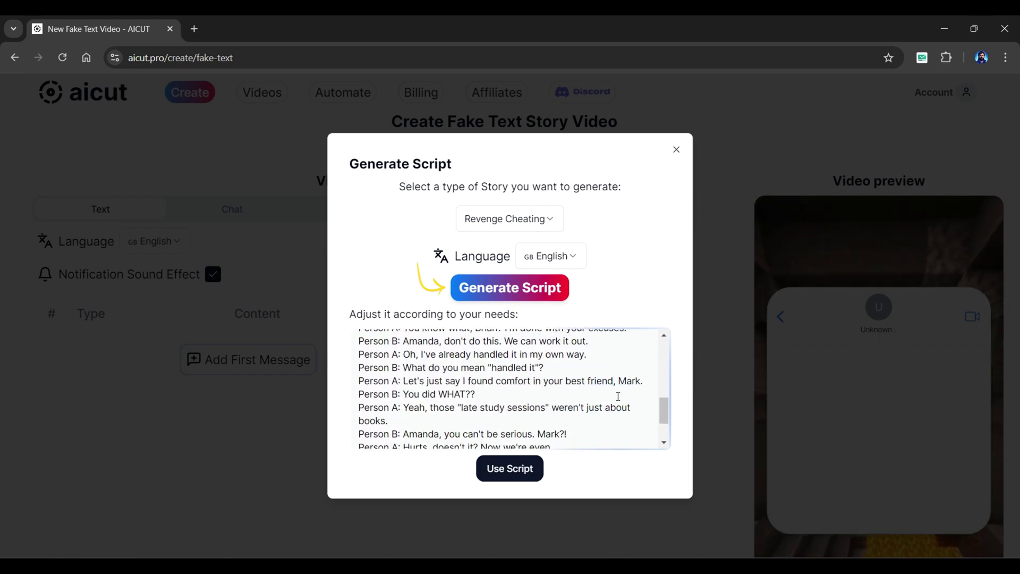
pyautogui.click(521, 473)
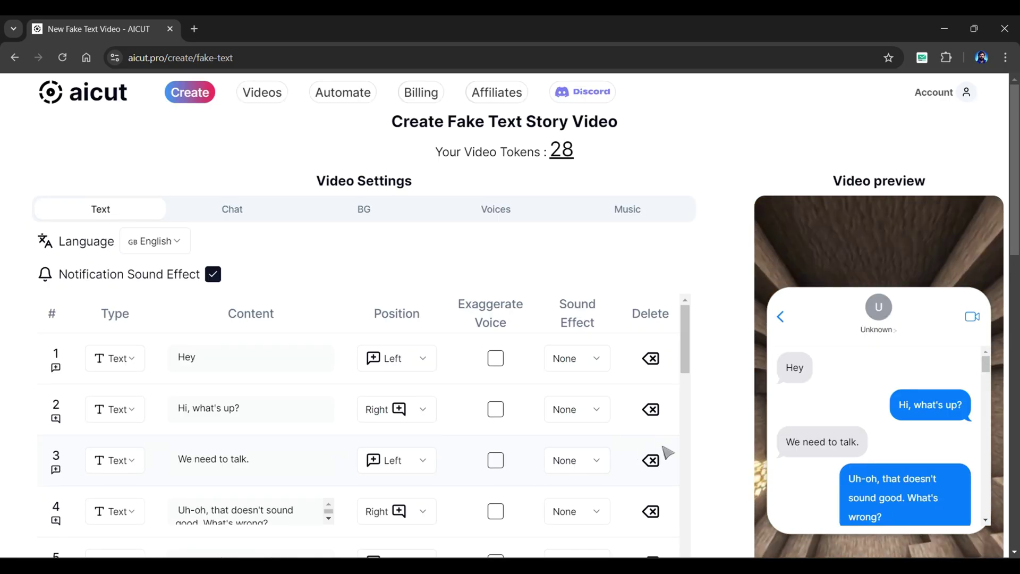
pyautogui.scroll(-10, 672, 440)
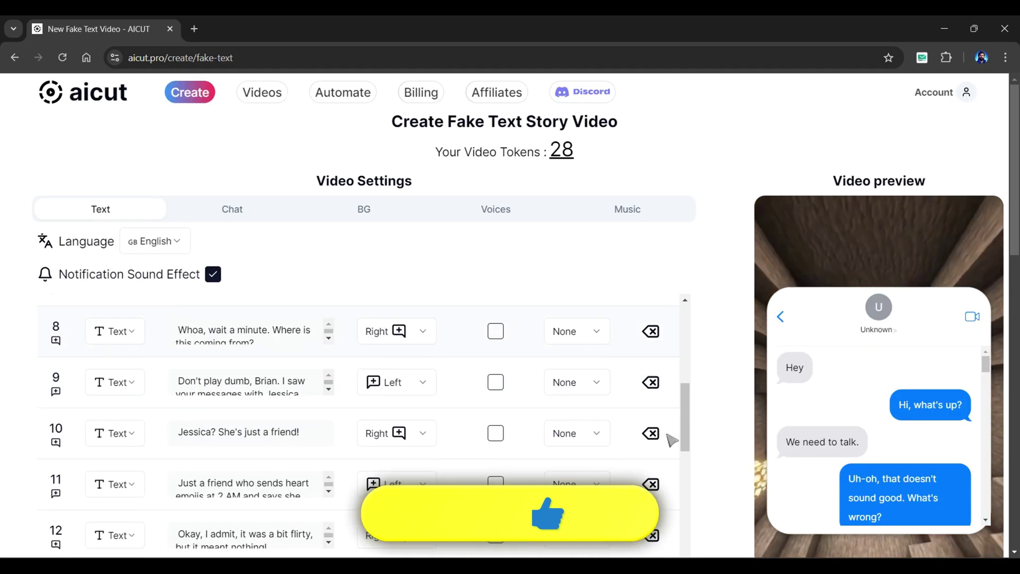
pyautogui.scroll(-4, 673, 446)
pyautogui.scroll(15, 700, 360)
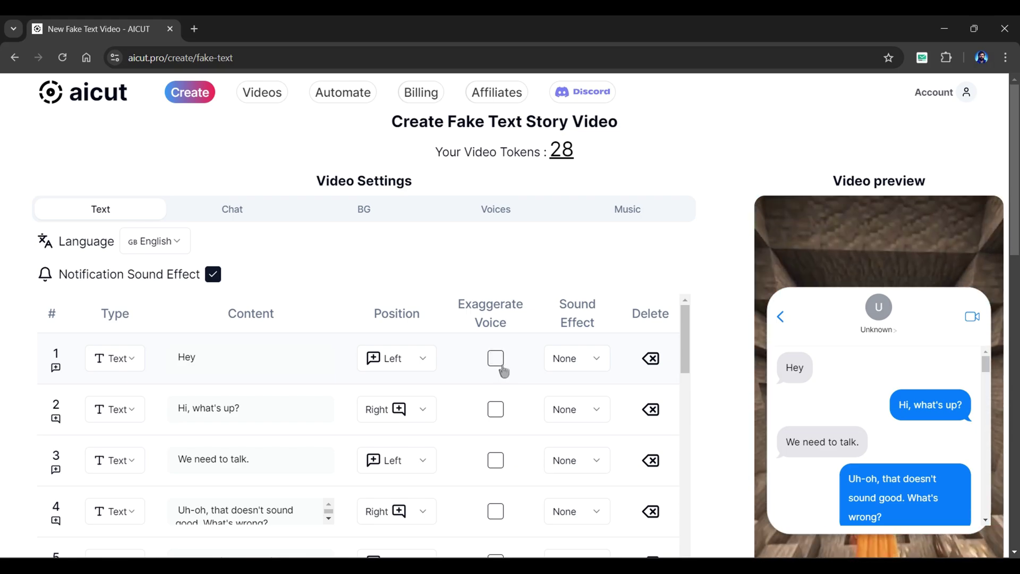
pyautogui.click(587, 360)
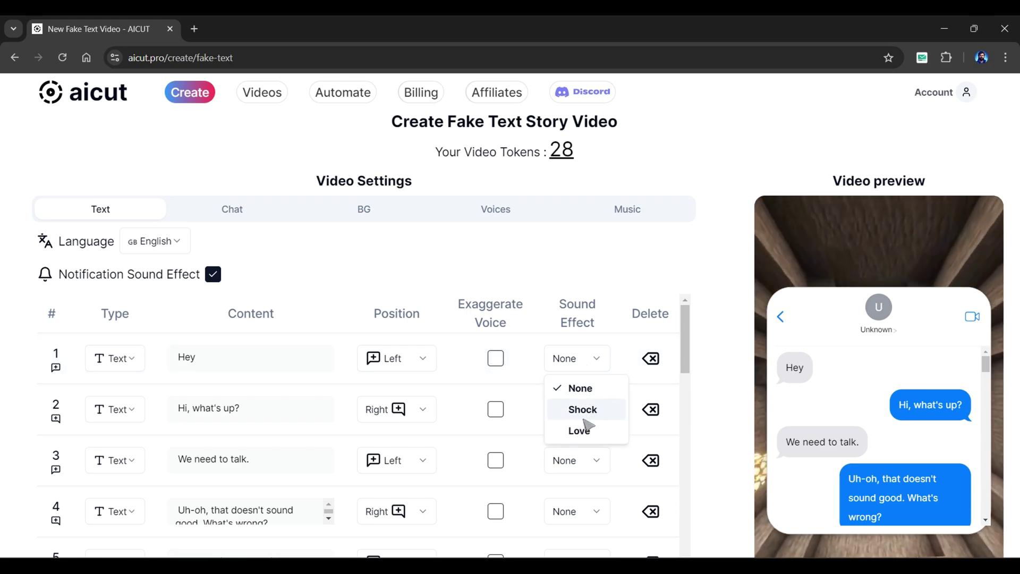
pyautogui.click(589, 366)
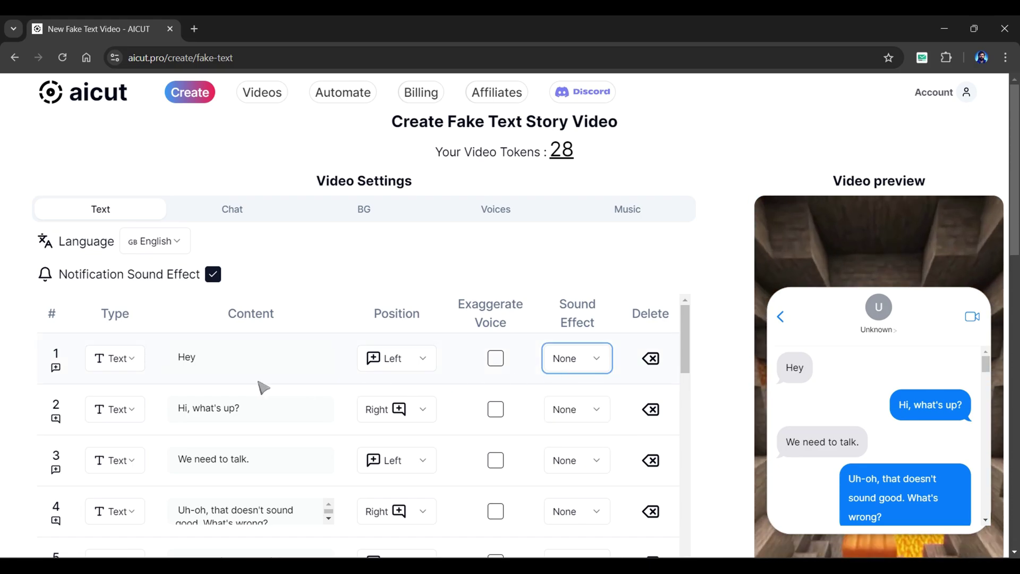
pyautogui.click(120, 367)
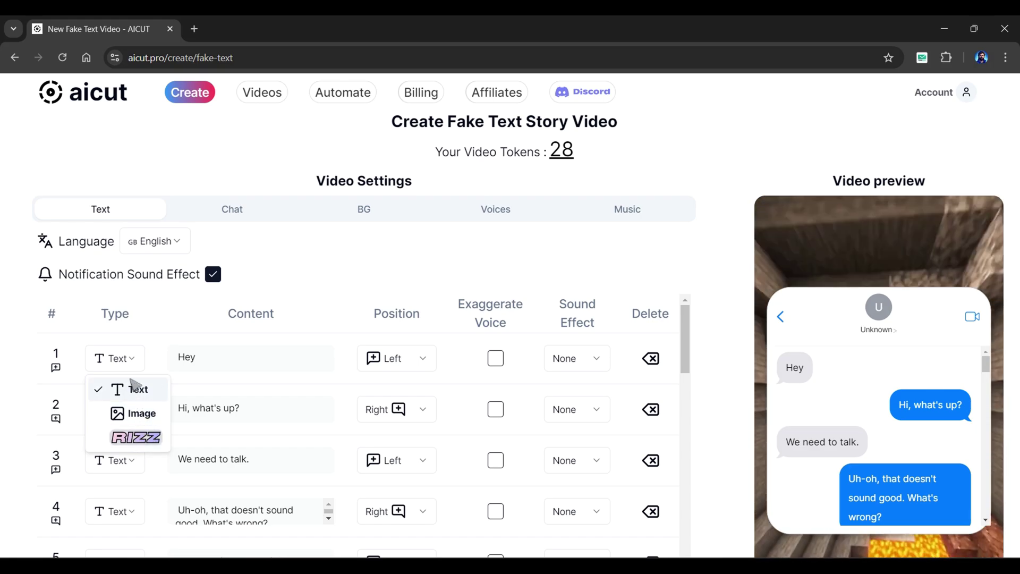
pyautogui.click(170, 390)
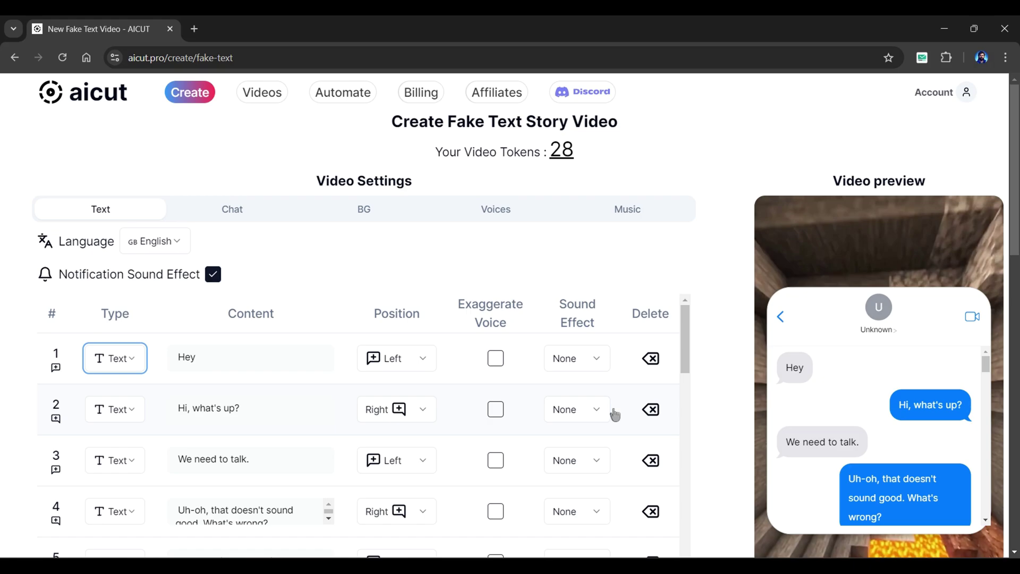
pyautogui.scroll(-3, 684, 388)
pyautogui.scroll(-5, 684, 388)
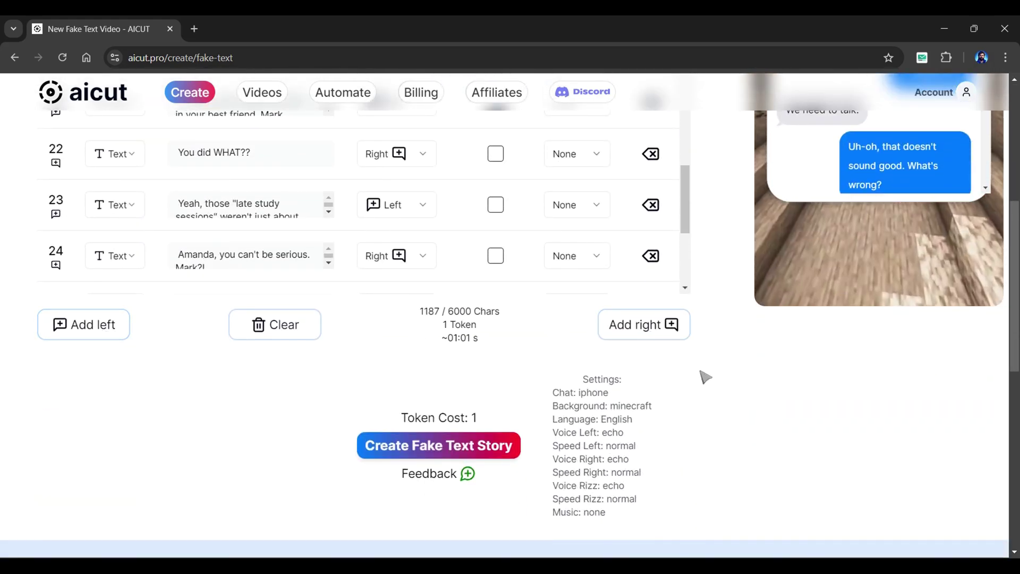
pyautogui.scroll(5, 728, 375)
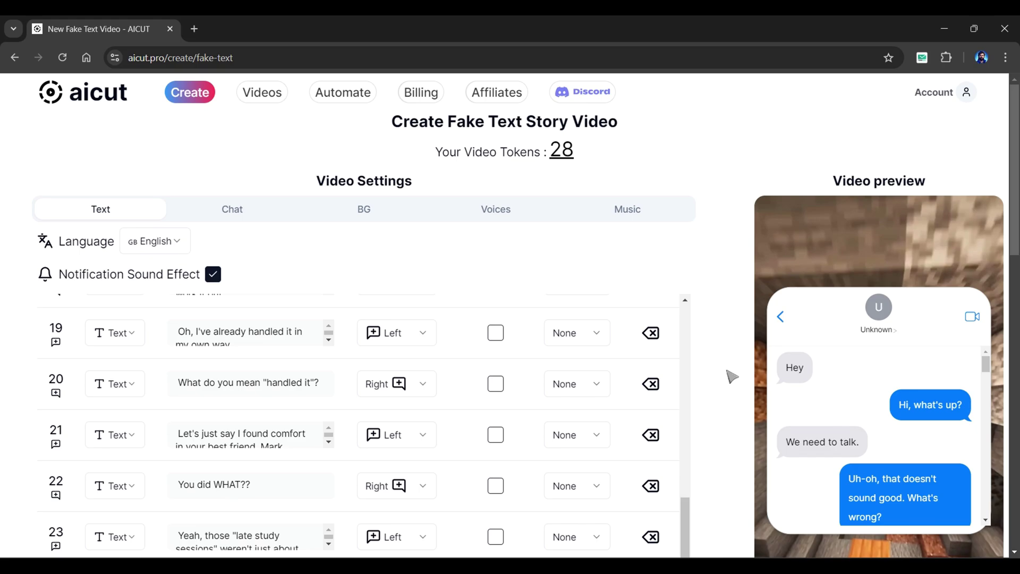
# Paste an image link as the chat contact's profile picture.
pyautogui.click(241, 215)
pyautogui.click(217, 255)
pyautogui.hotkey('ctrl', 'v')
pyautogui.click(393, 296)
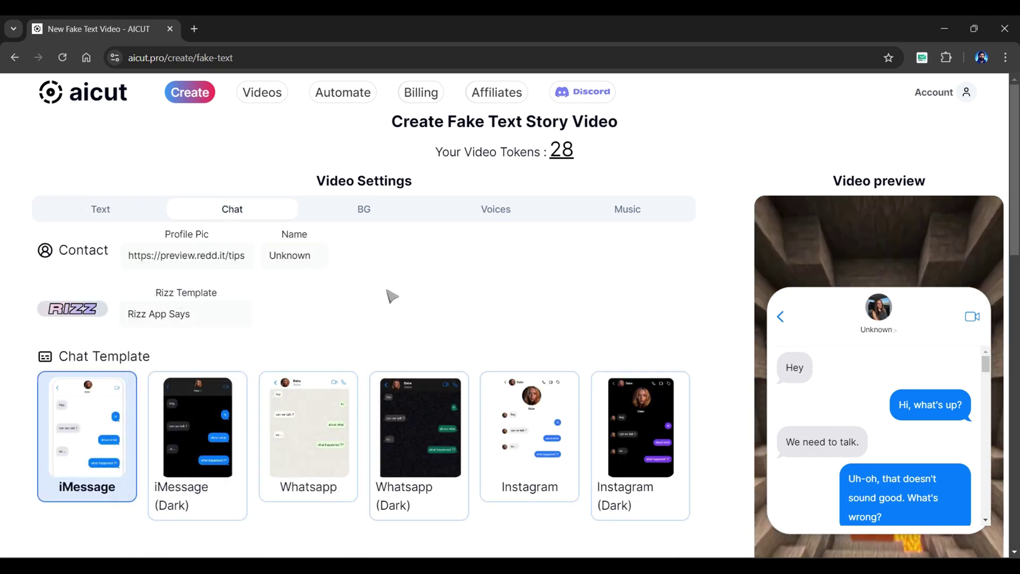
# Rename the contact from Unknown to Girlfriend and apply the iMessage (Dark) template.
pyautogui.doubleClick(325, 266)
pyautogui.write('Girlfriend')
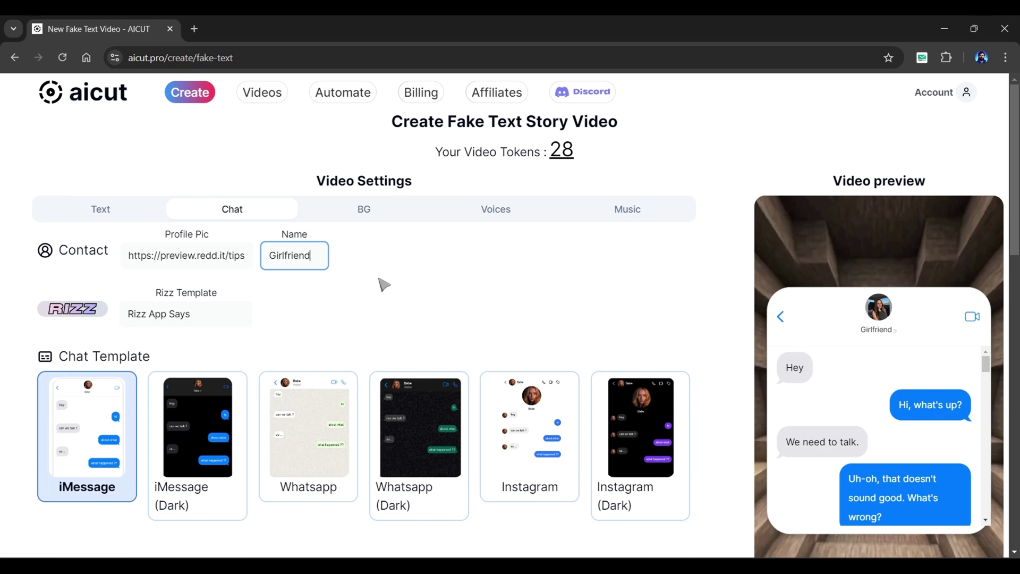
pyautogui.click(384, 285)
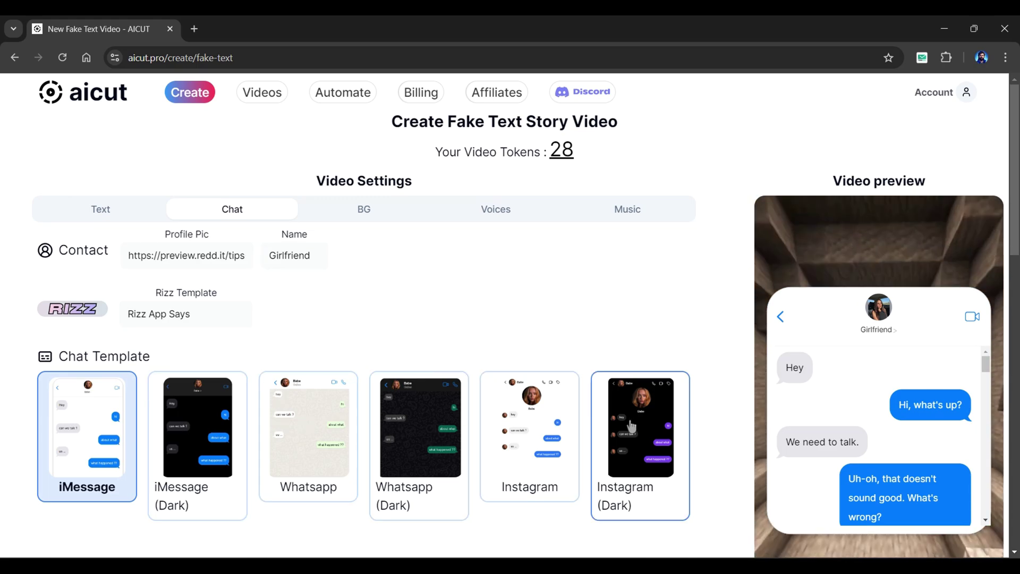
pyautogui.click(210, 445)
# Preview the Greenscreen background, then set the background back to Minecraft.
pyautogui.click(368, 214)
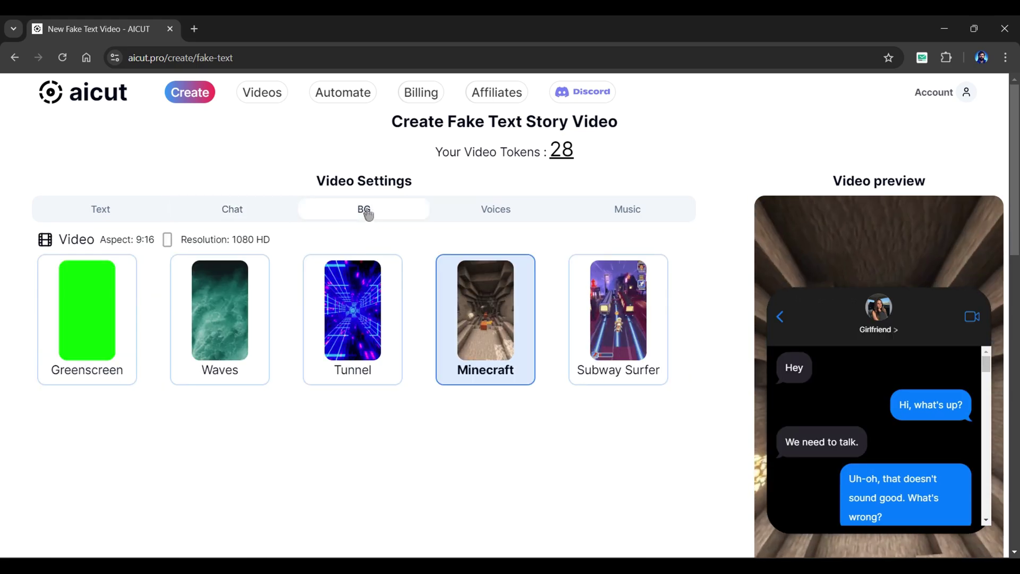
pyautogui.click(110, 377)
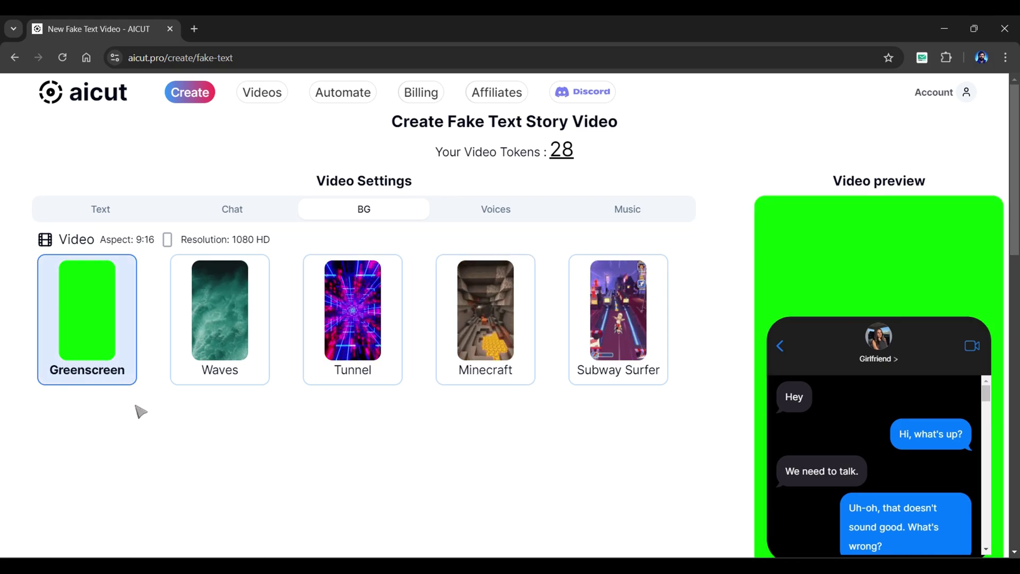
pyautogui.click(471, 368)
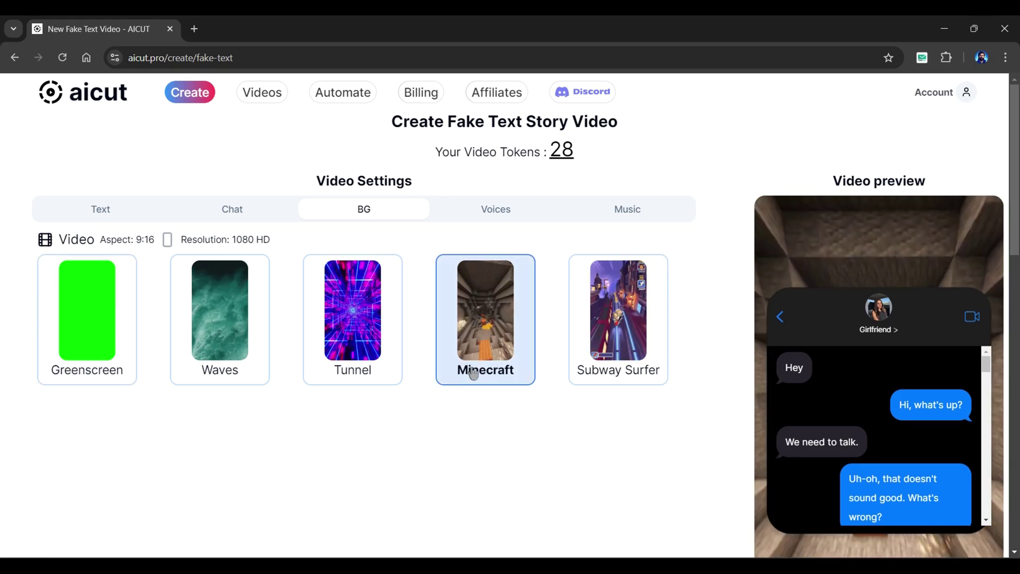
# Set the left voice to Elevenlabs' Maya after previewing Alex teen.
pyautogui.click(486, 213)
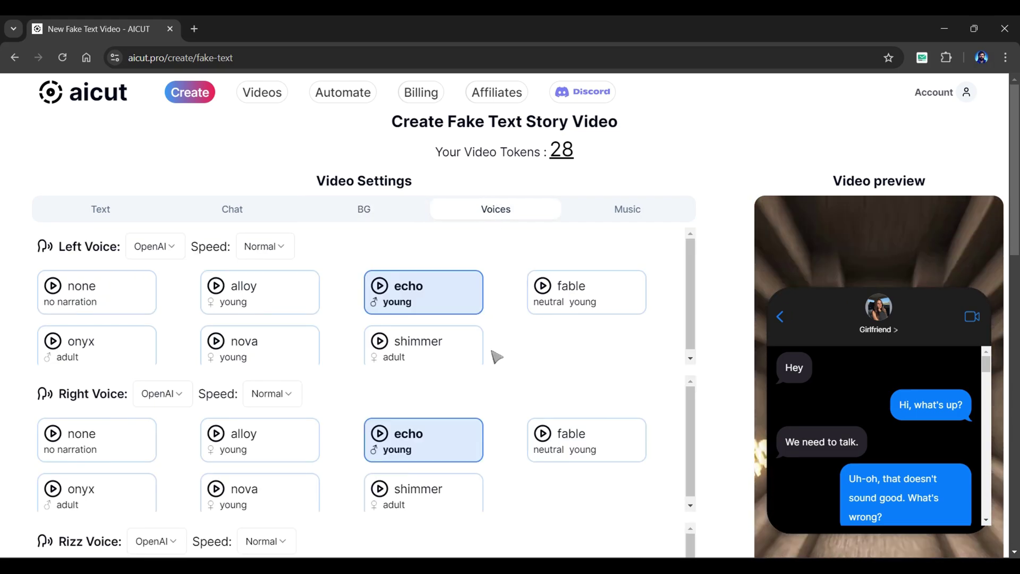
pyautogui.click(172, 254)
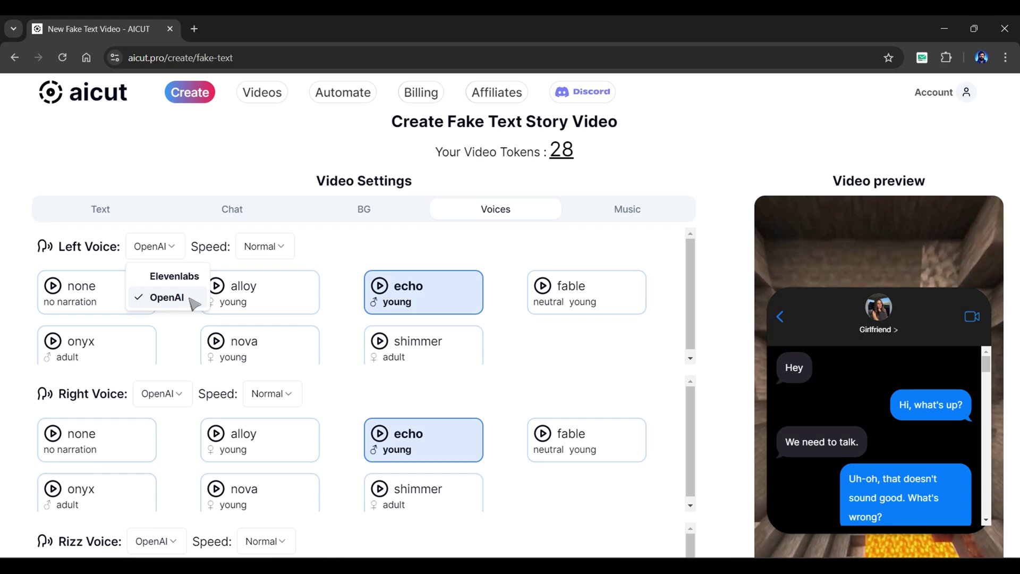
pyautogui.click(196, 277)
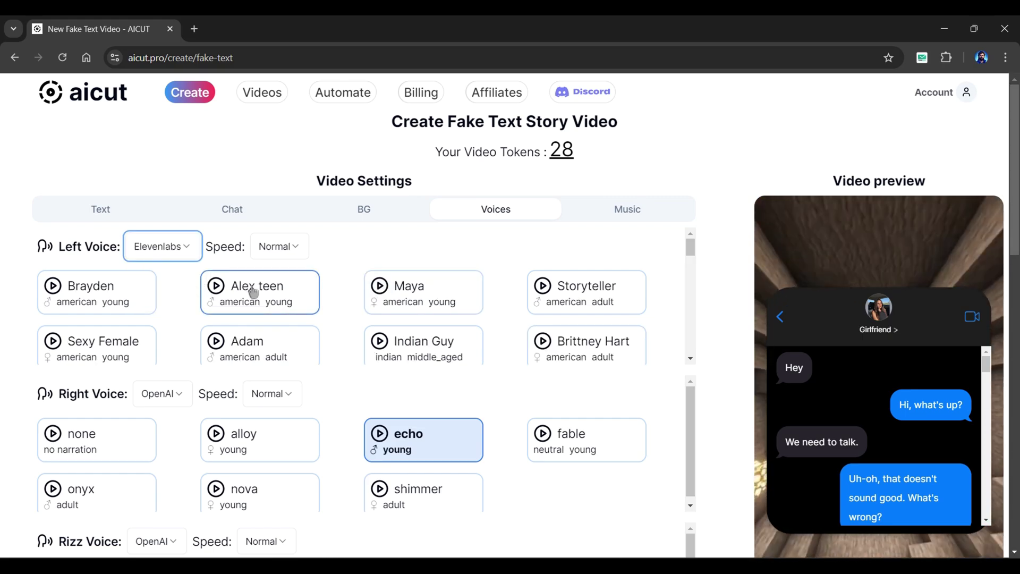
pyautogui.click(224, 289)
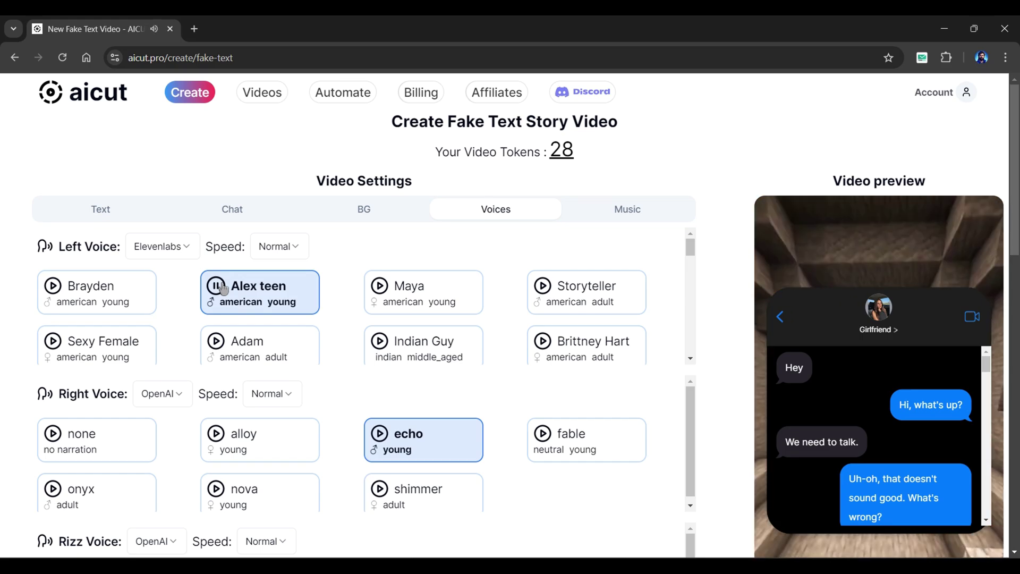
pyautogui.click(379, 289)
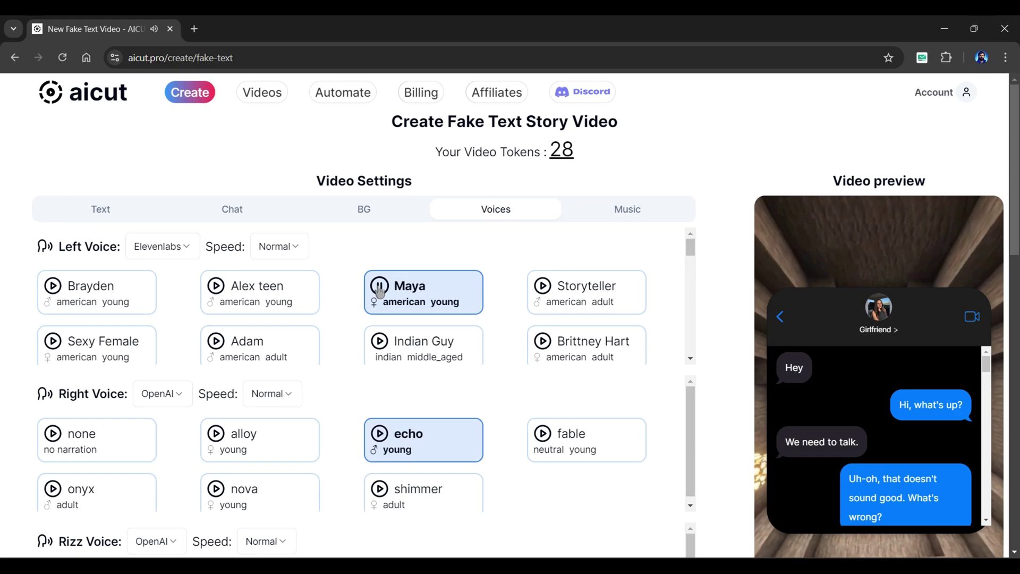
# Set the right voice to Elevenlabs' Alex teen.
pyautogui.click(160, 403)
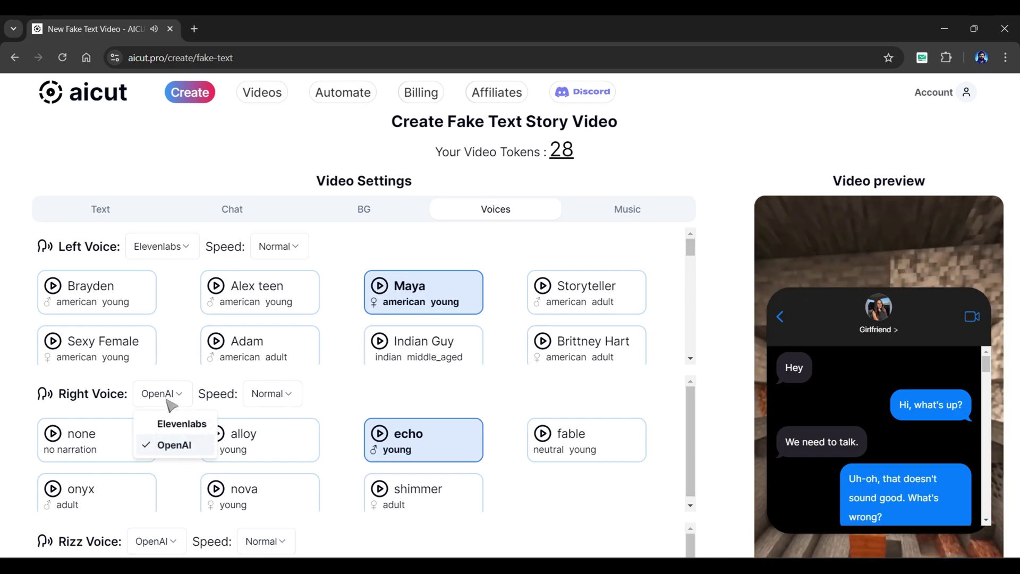
pyautogui.click(180, 425)
pyautogui.click(263, 439)
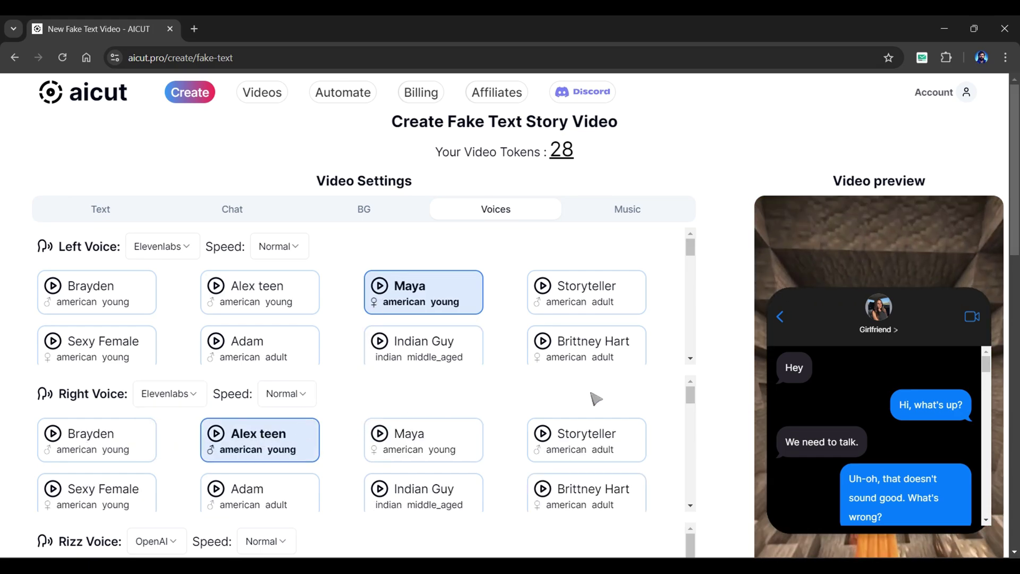
pyautogui.click(635, 216)
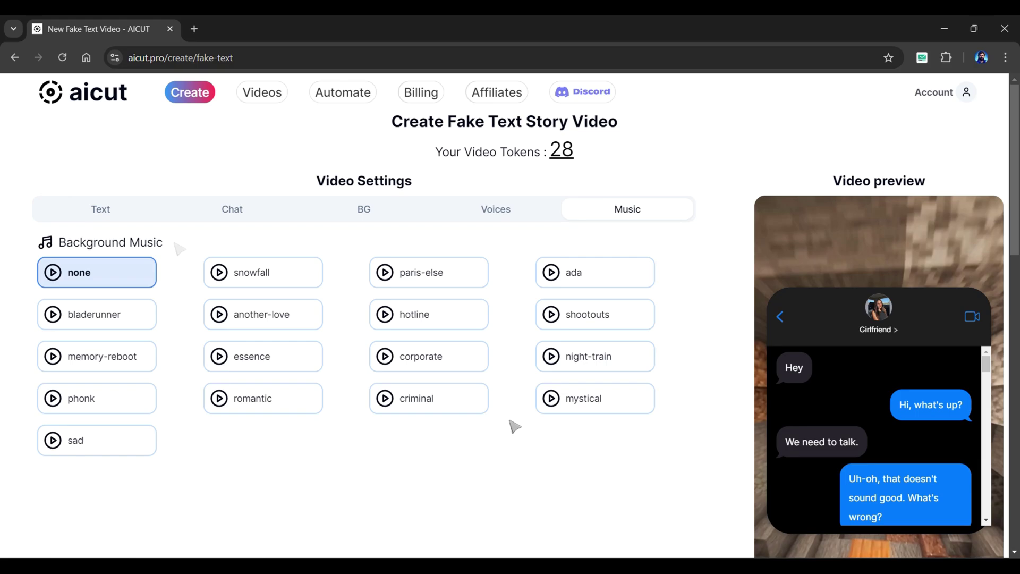
# Create the fake text story video with no music and go to the Videos list.
pyautogui.scroll(-7, 139, 218)
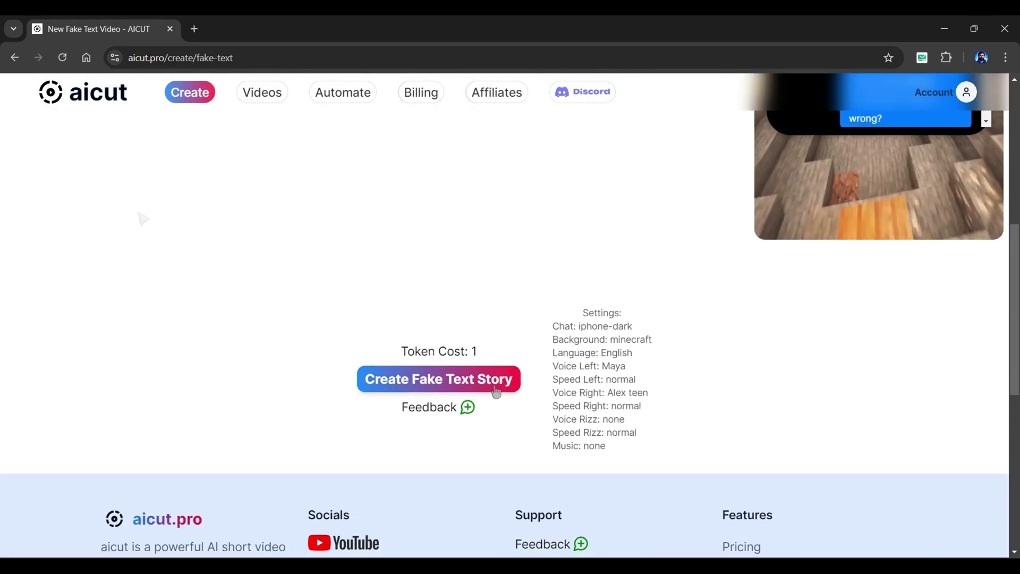
pyautogui.click(499, 390)
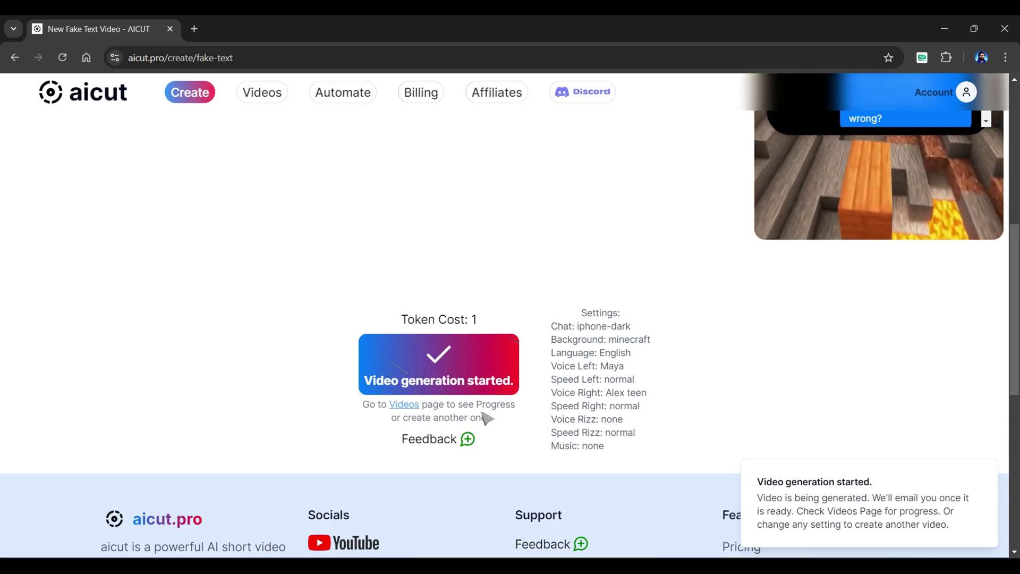
pyautogui.click(405, 406)
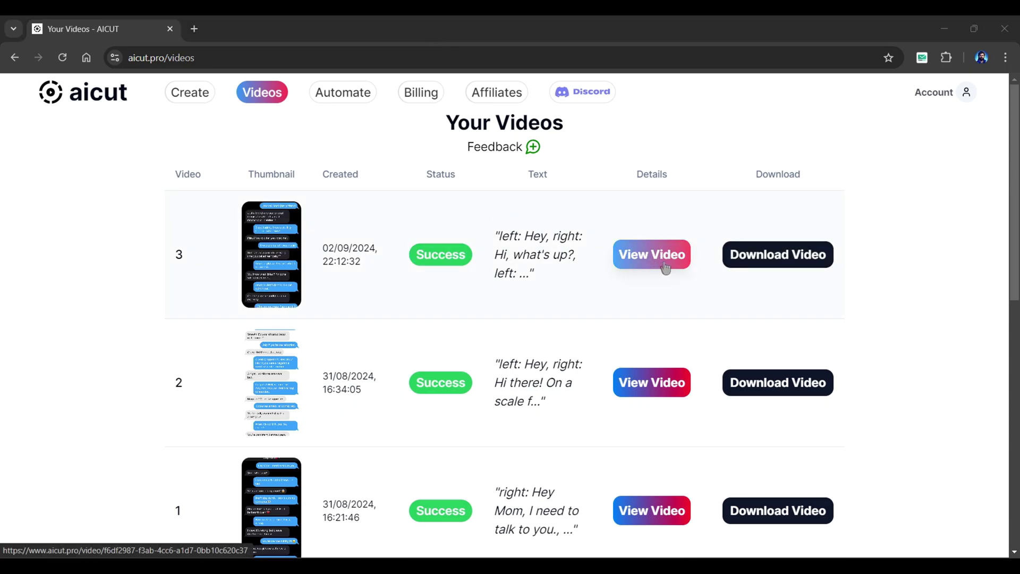
# Download the generated video 3 from the Your Videos page.
pyautogui.click(779, 262)
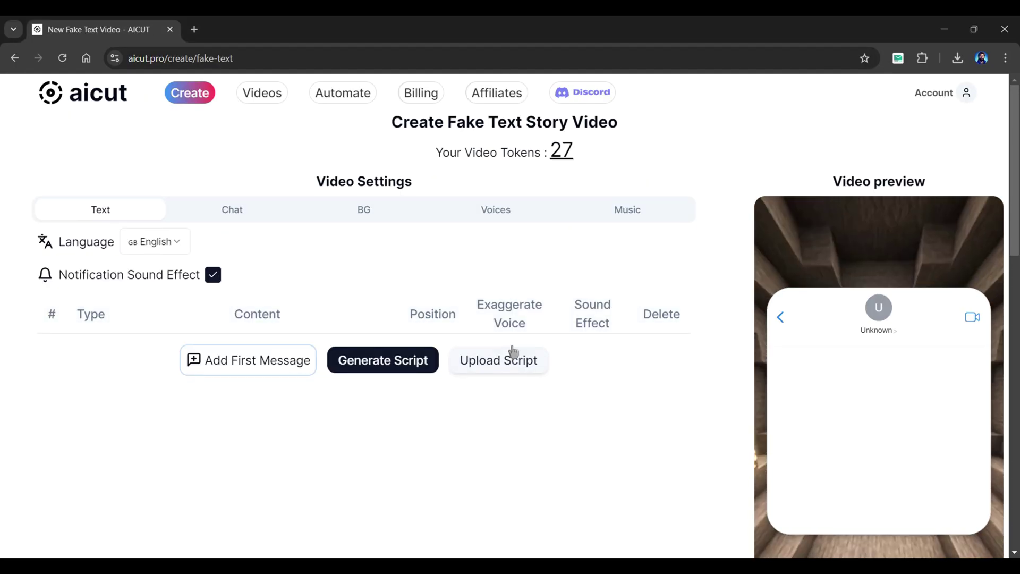
# Generate a Rizz story script and load its pickup-line dialogue with the Crush contact into the messages.
pyautogui.click(389, 368)
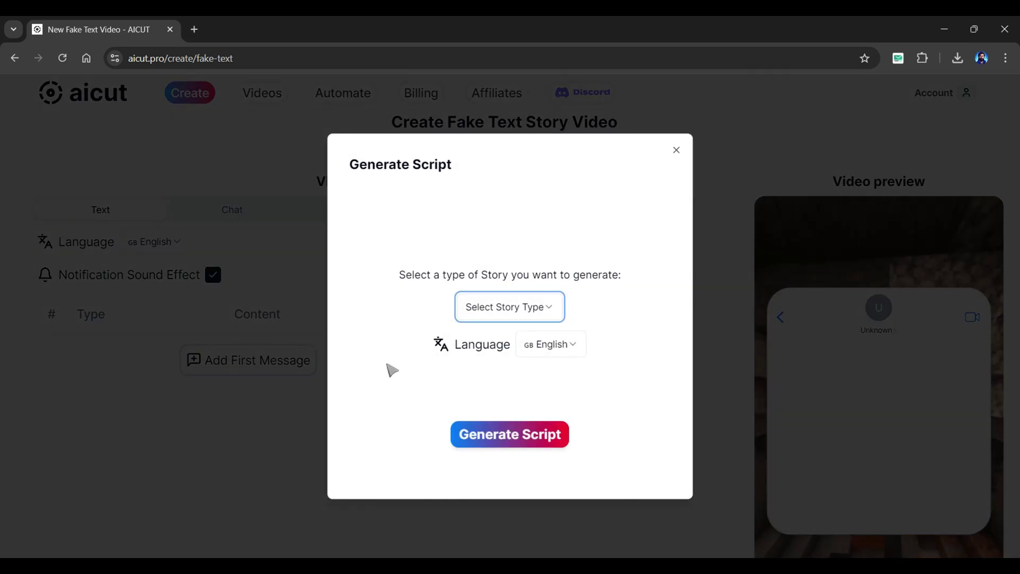
pyautogui.click(514, 309)
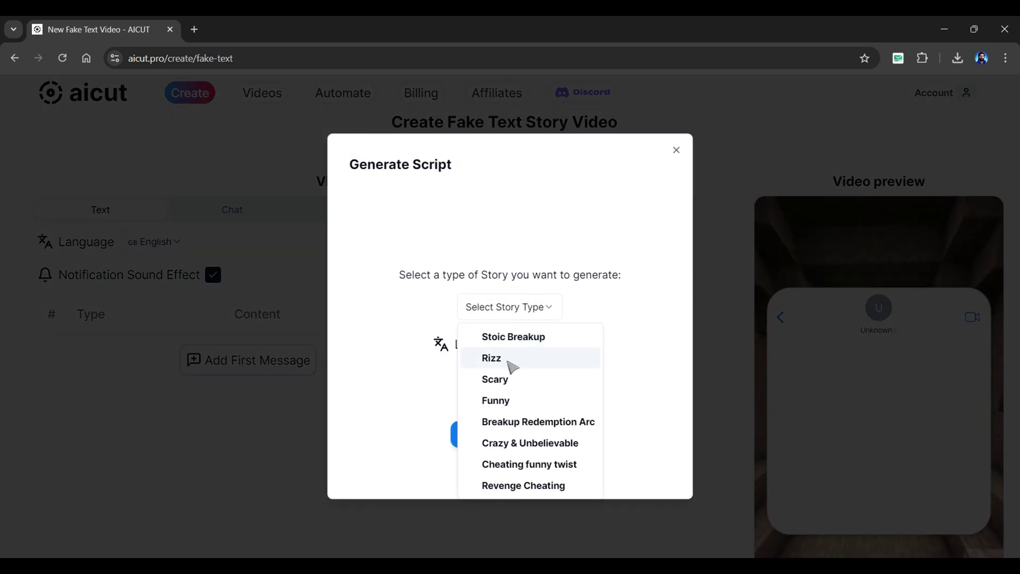
pyautogui.click(512, 365)
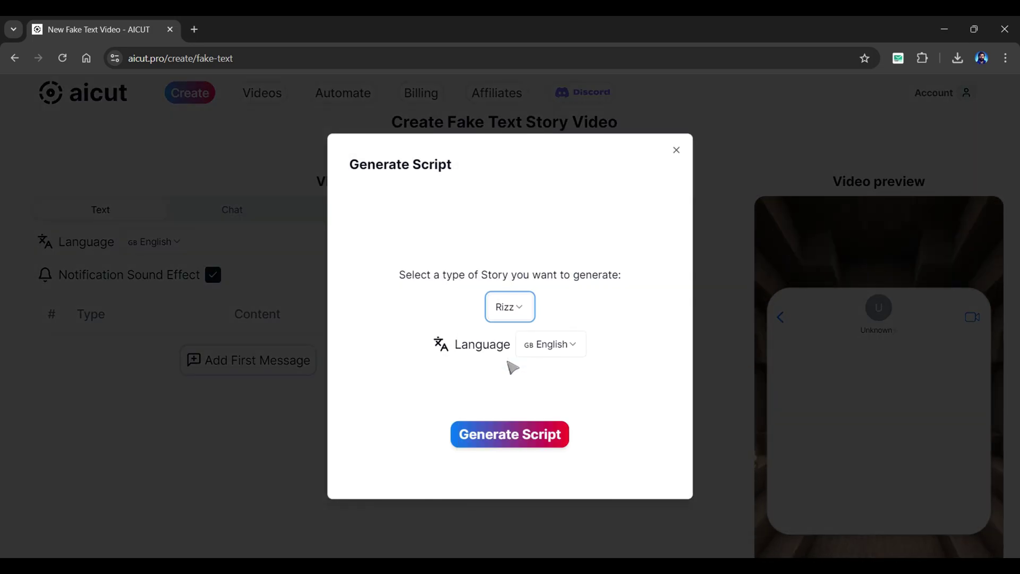
pyautogui.click(504, 442)
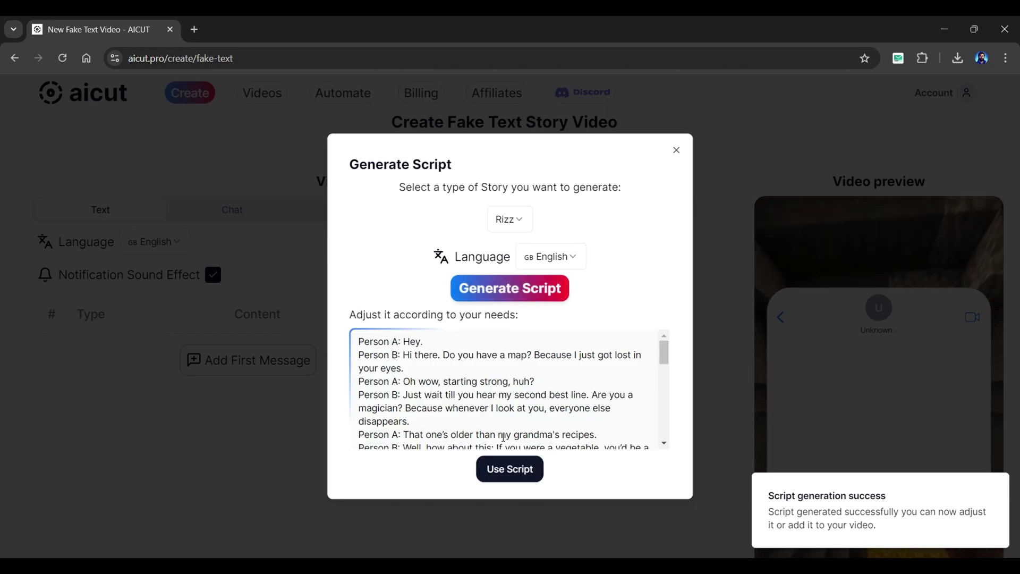
pyautogui.scroll(-5, 522, 447)
pyautogui.click(524, 471)
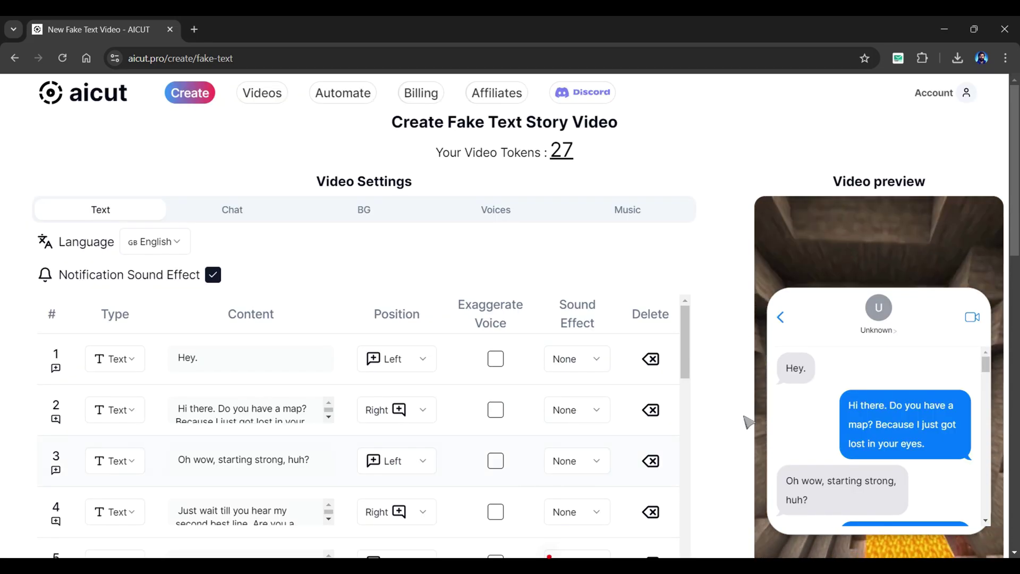
pyautogui.moveTo(1012, 239); pyautogui.dragTo(1012, 326)
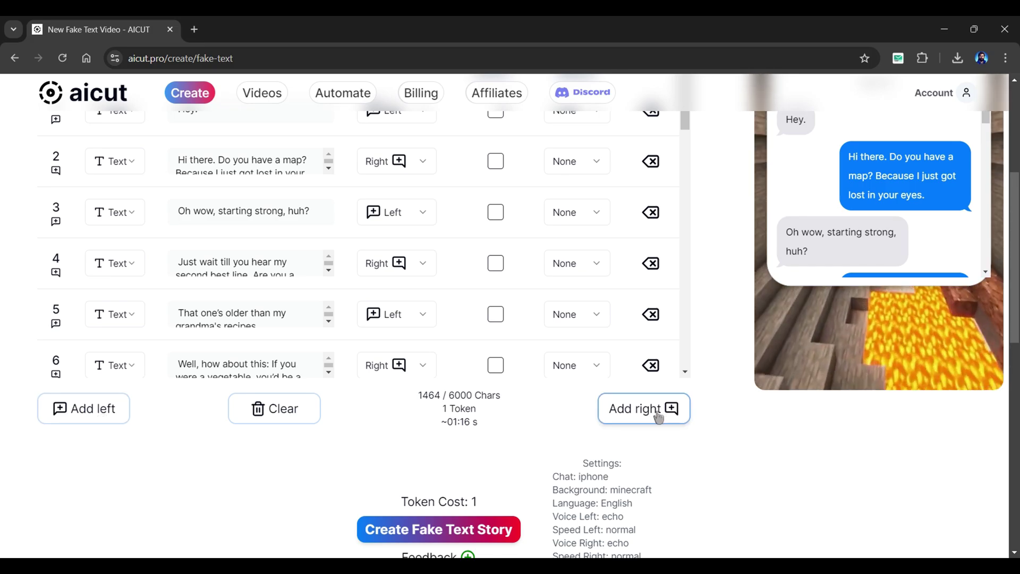
pyautogui.scroll(5, 707, 460)
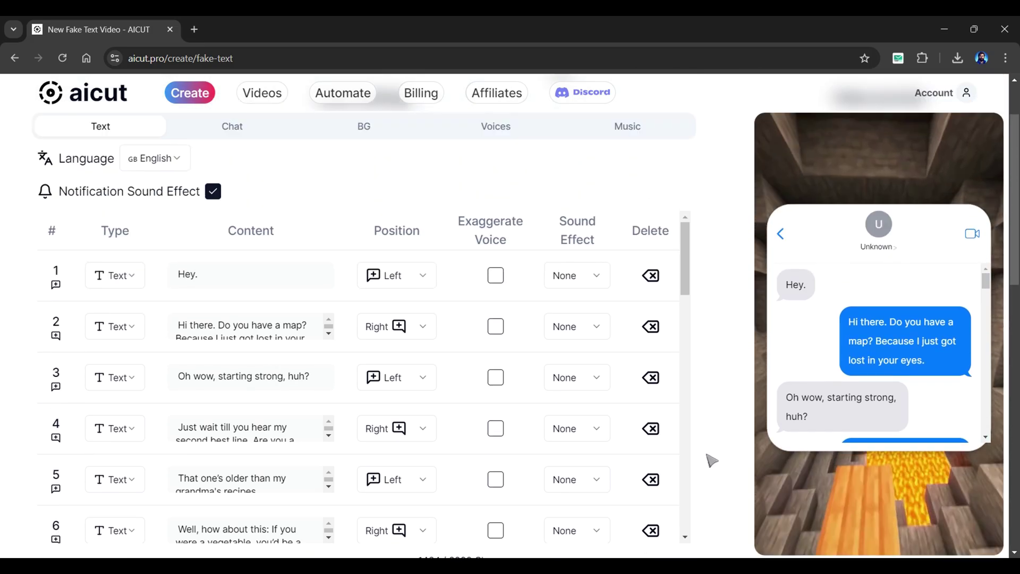
# Set the chat style to WhatsApp (Dark) over the Tunnel background video.
pyautogui.click(232, 211)
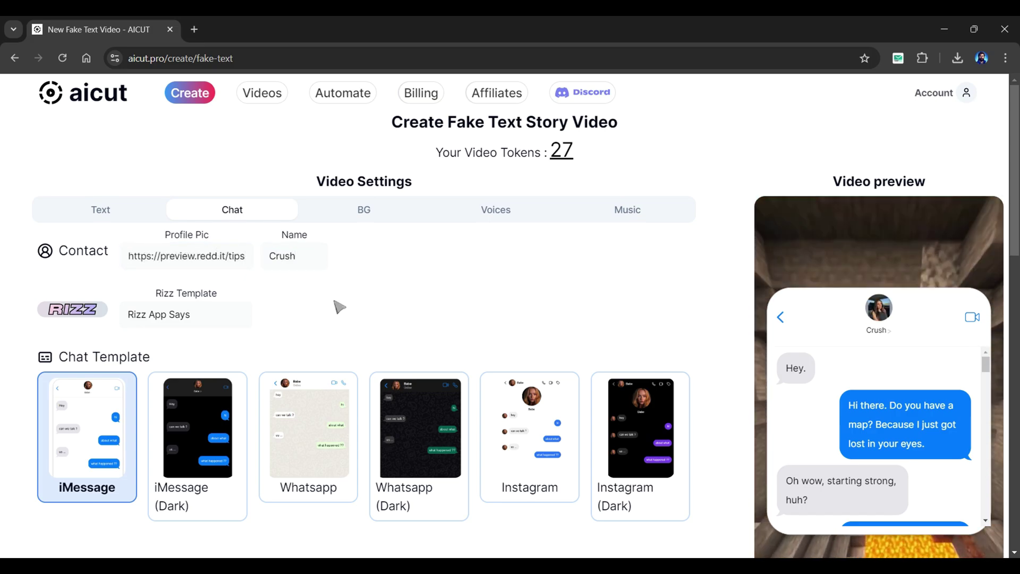
pyautogui.click(408, 407)
pyautogui.click(372, 211)
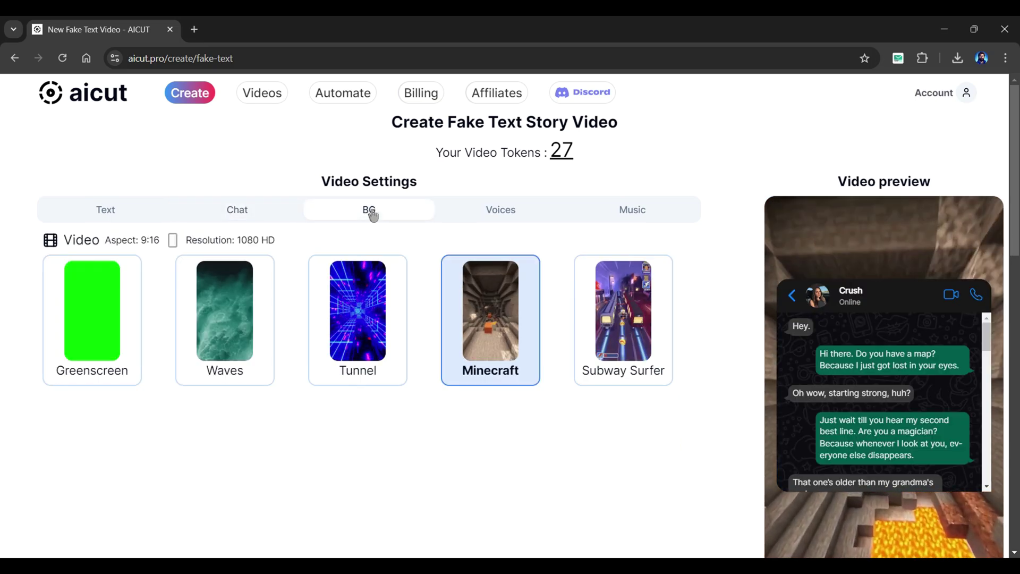
pyautogui.click(382, 369)
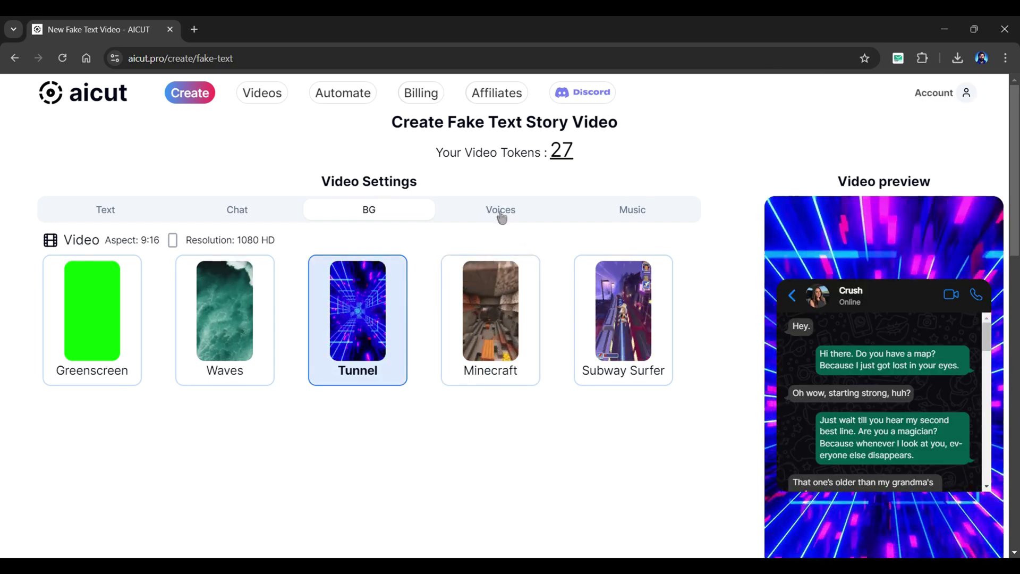
# Assign Sarah as the left voice and Thomas as the right voice.
pyautogui.click(496, 213)
pyautogui.scroll(-3, 339, 307)
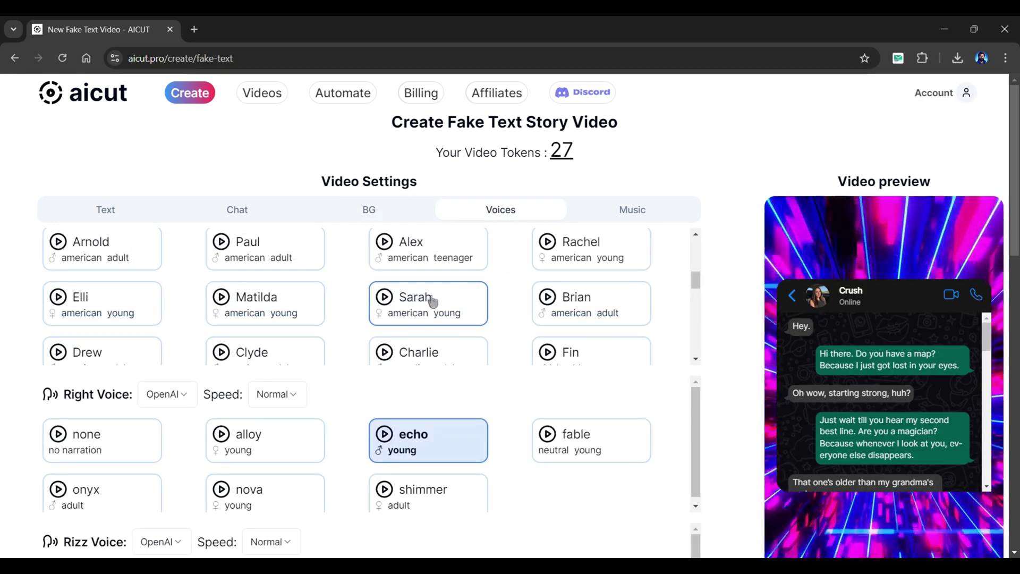
pyautogui.click(433, 301)
pyautogui.scroll(-5, 419, 325)
pyautogui.click(292, 302)
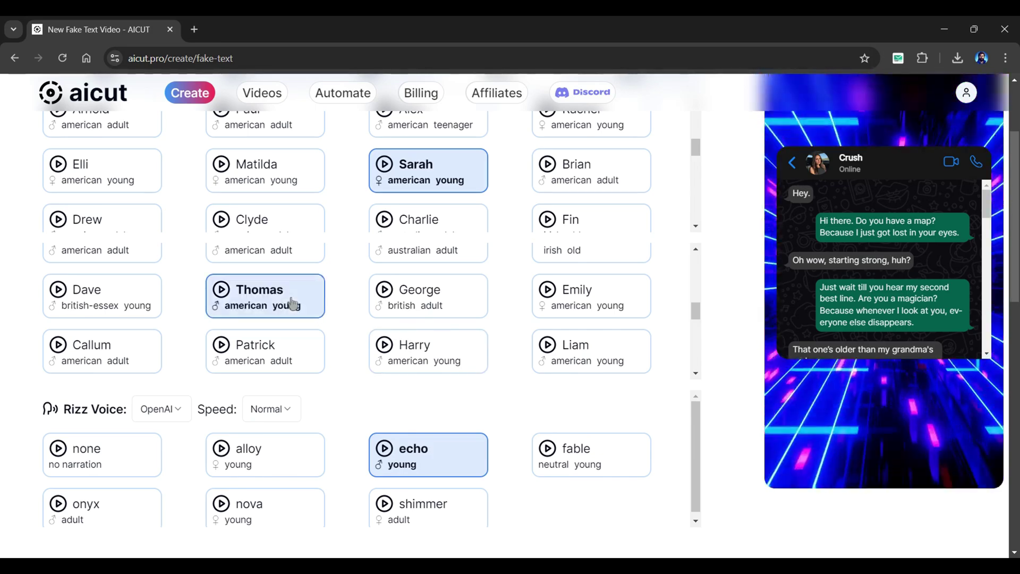
pyautogui.scroll(-2, 364, 326)
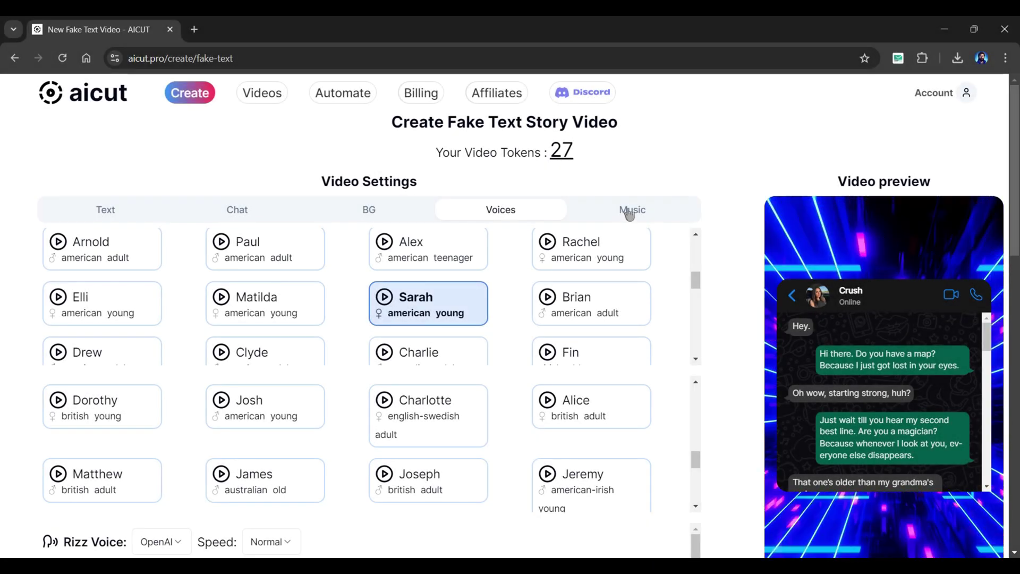
pyautogui.click(627, 215)
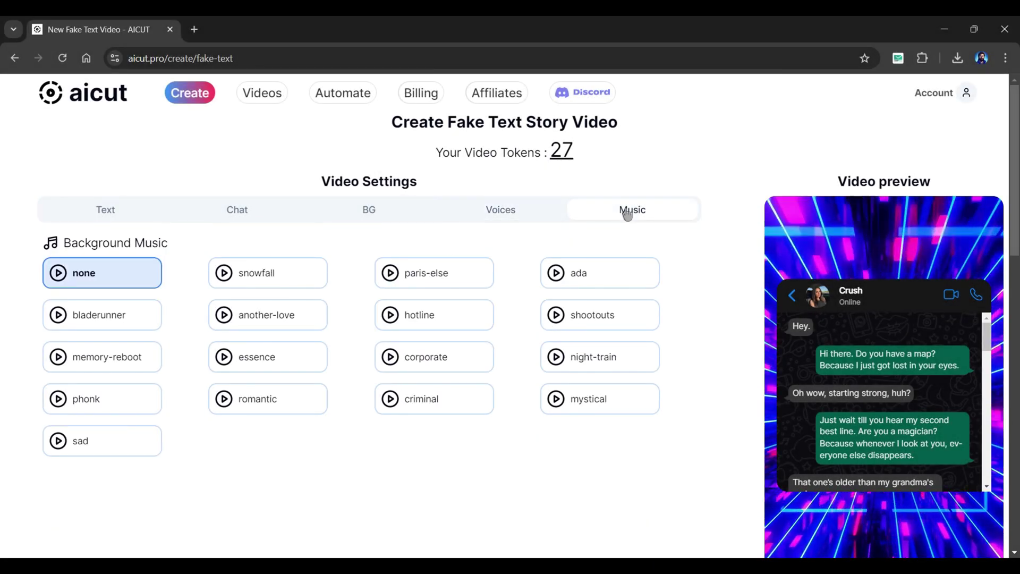
# Choose bladerunner as background music and start creating the fake text story video.
pyautogui.click(128, 323)
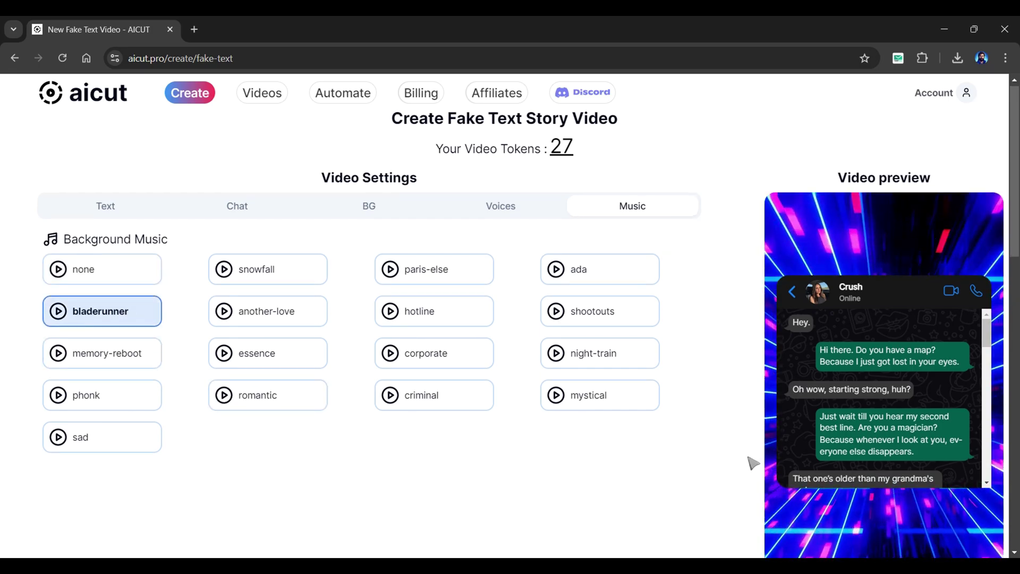
pyautogui.scroll(-6, 747, 463)
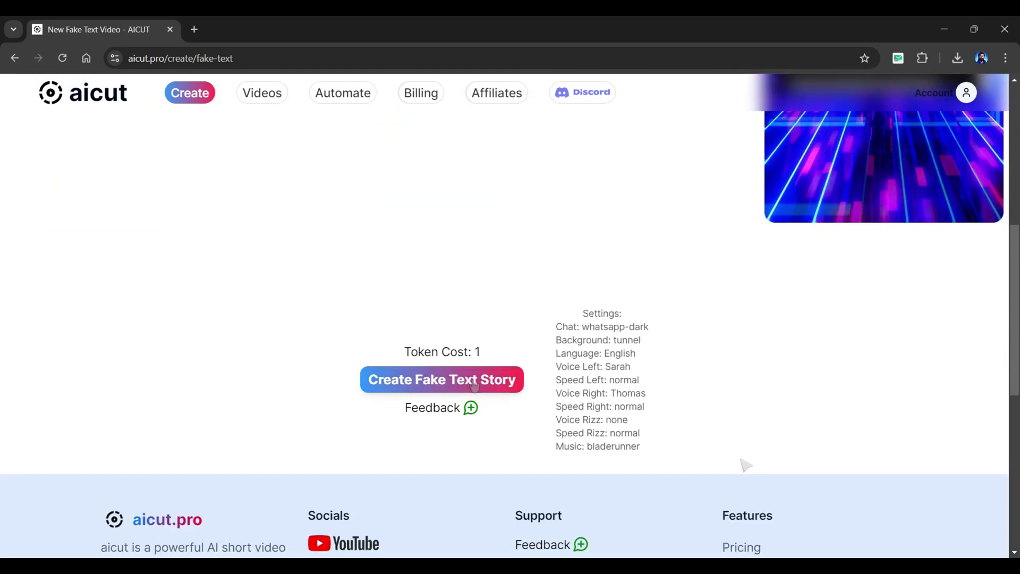
pyautogui.click(475, 387)
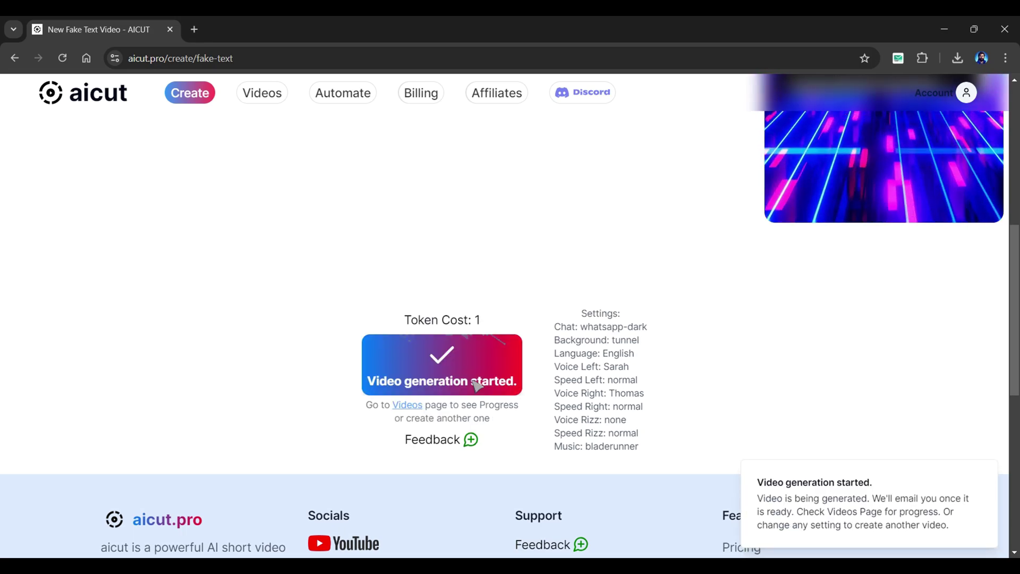
# Download the finished video 4, the Crush WhatsApp story, from the Videos list.
pyautogui.click(412, 407)
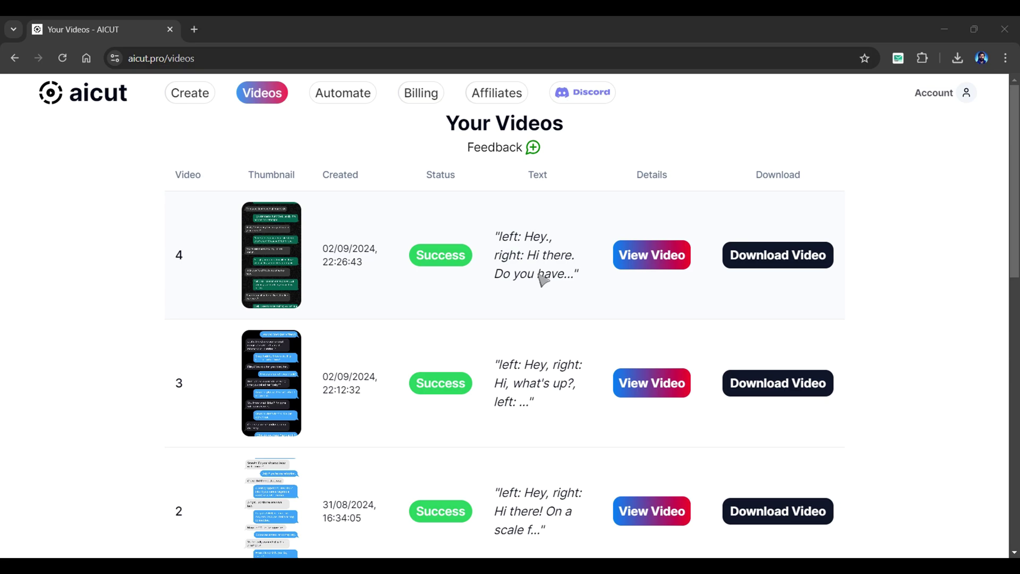
pyautogui.click(782, 260)
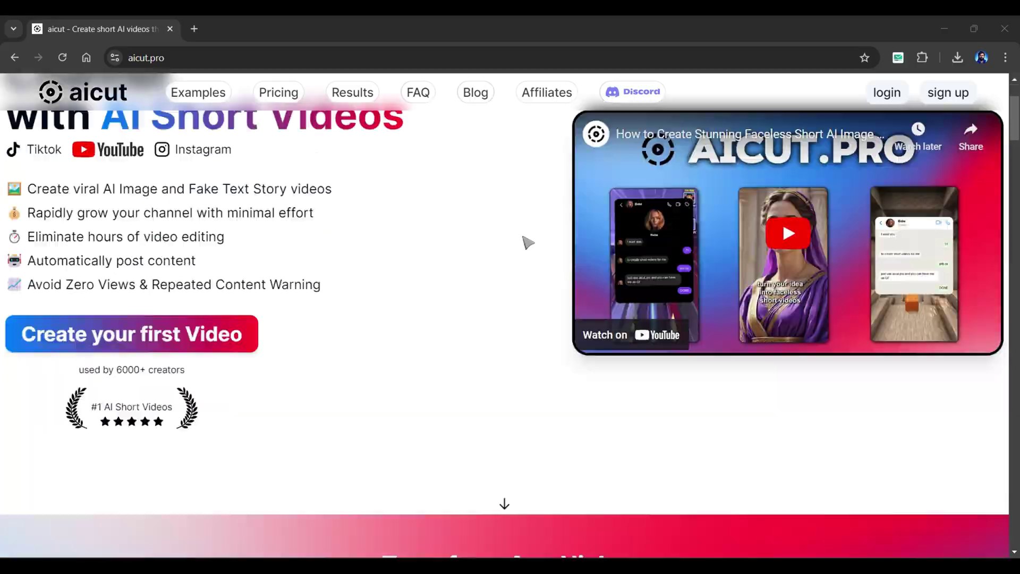
# Scroll the aicut.pro homepage down to the What Creators Say results section.
pyautogui.scroll(-8, 527, 241)
pyautogui.scroll(-20, 528, 242)
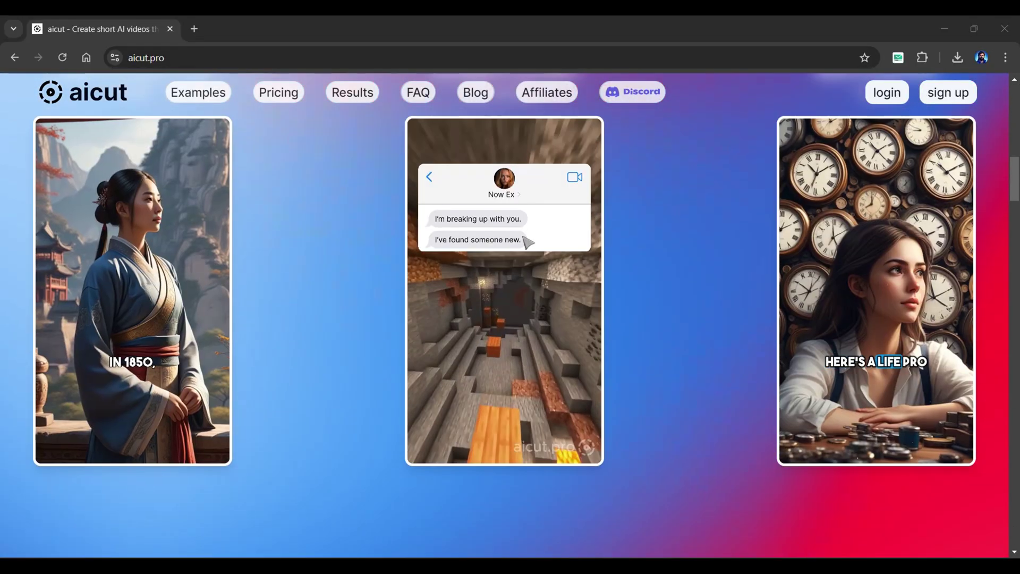
pyautogui.scroll(-6, 528, 242)
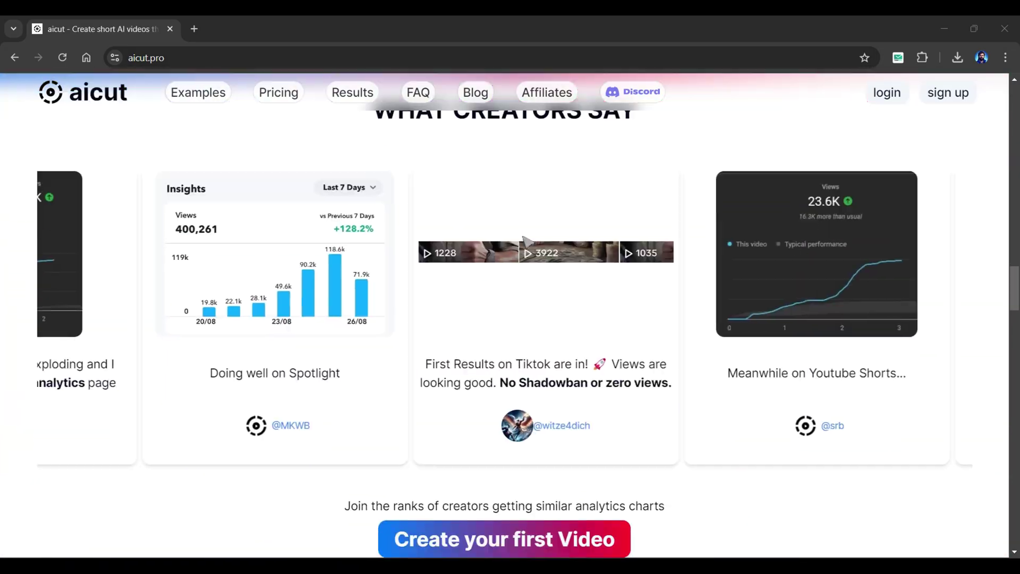